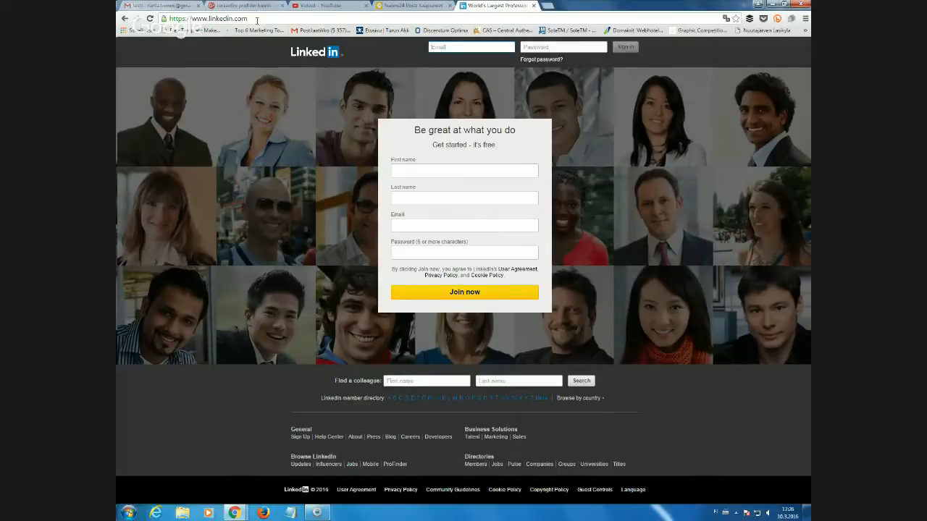
Enter the user's first name, last name, e-mail address and password in the join form.
click(239, 18)
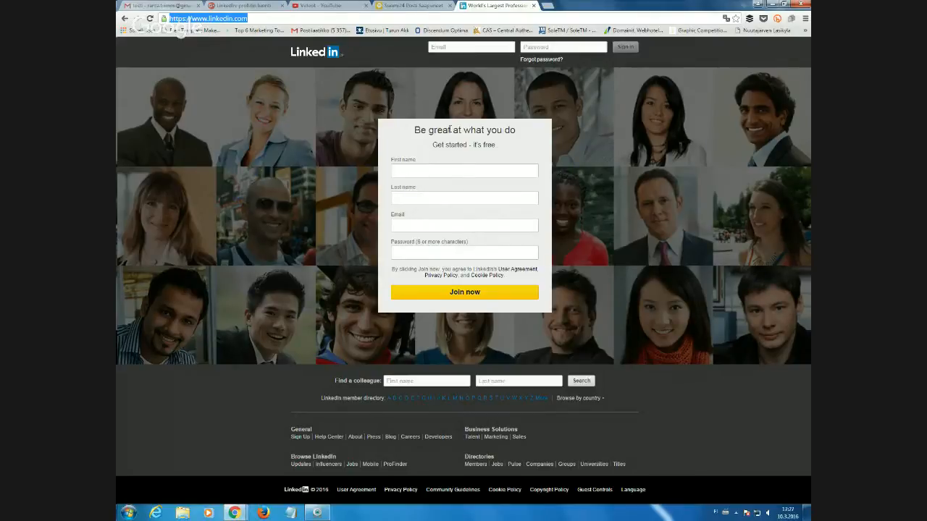
click(424, 168)
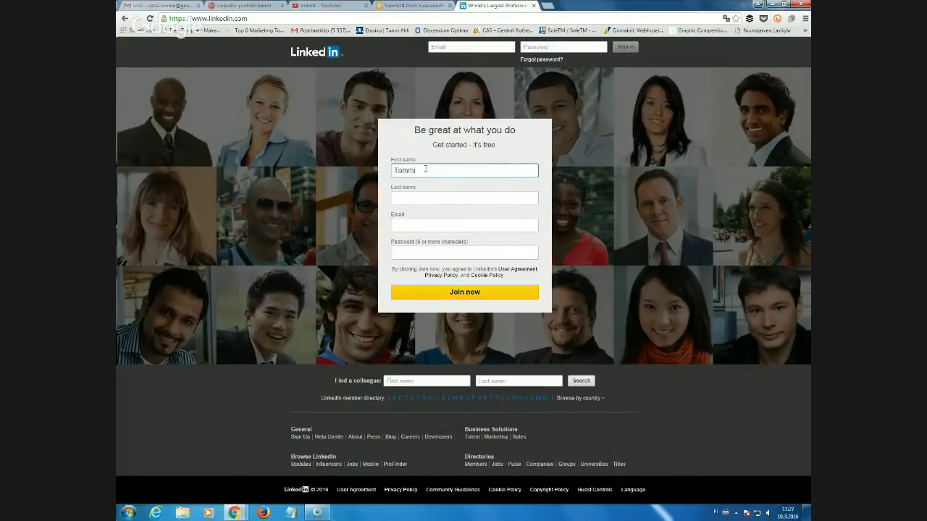
key(Tab)
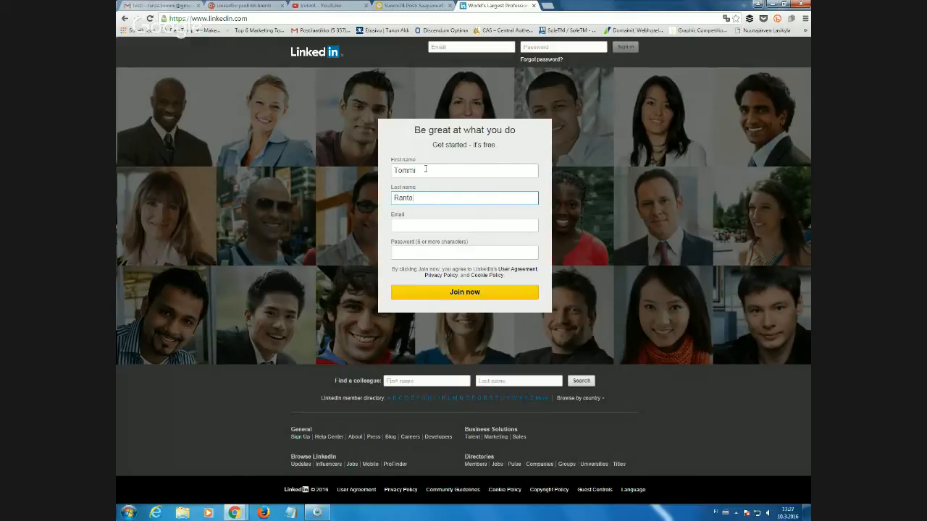
key(Tab)
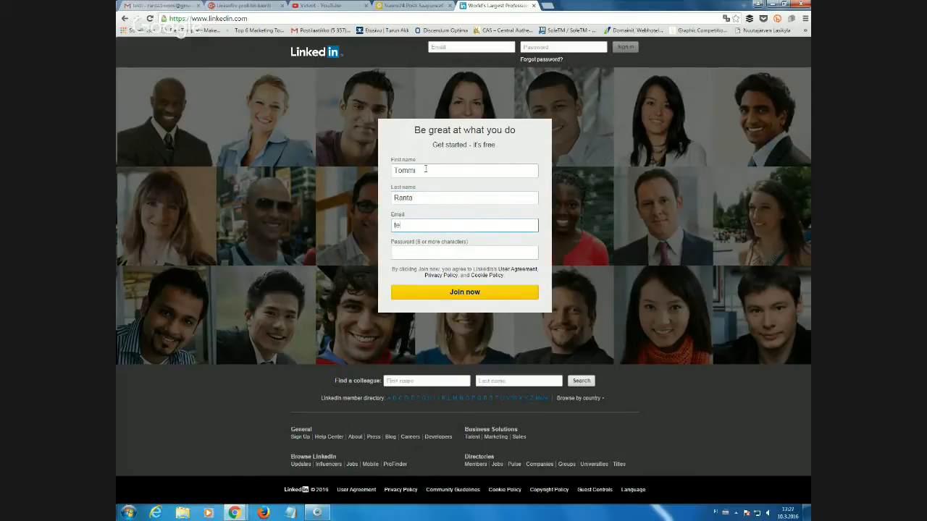
key(Tab)
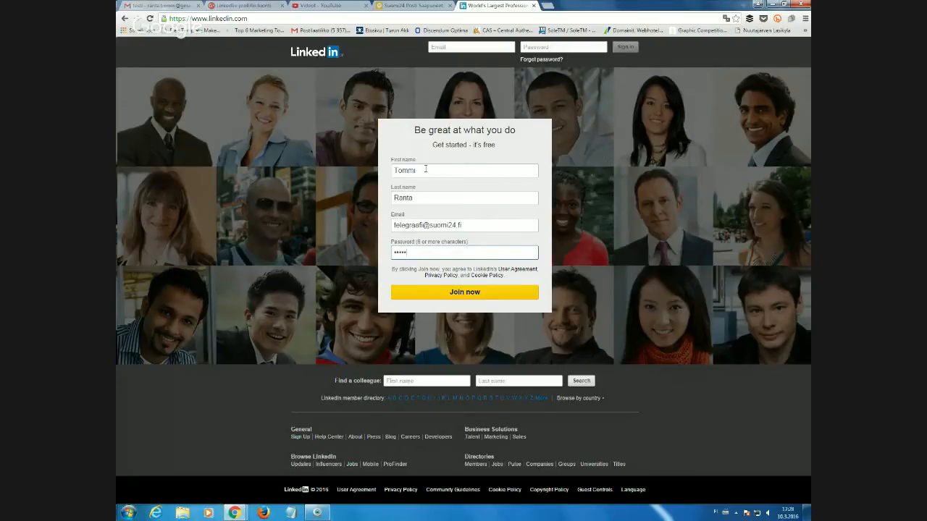
text(••)
Check the entered name, e-mail and password fields, then press Join now.
click(405, 170)
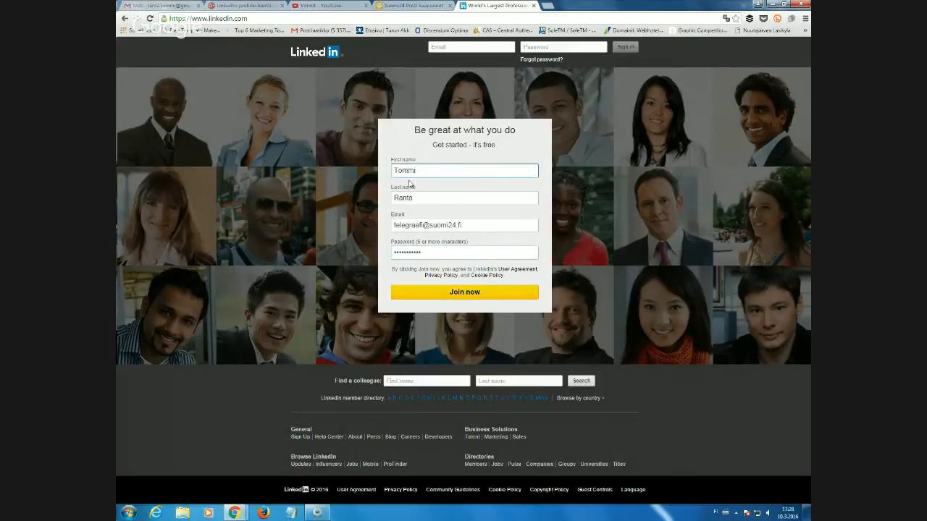
click(406, 198)
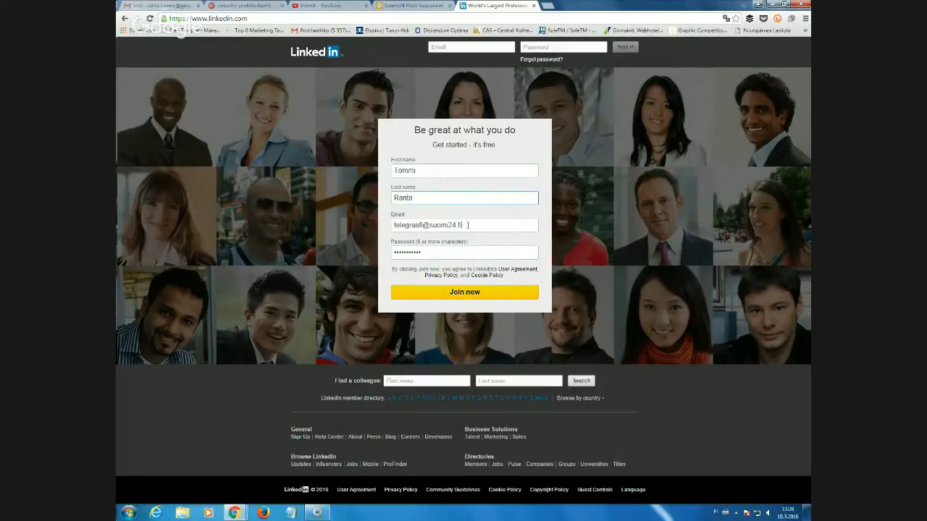
drag(464, 226, 392, 226)
drag(491, 252, 392, 252)
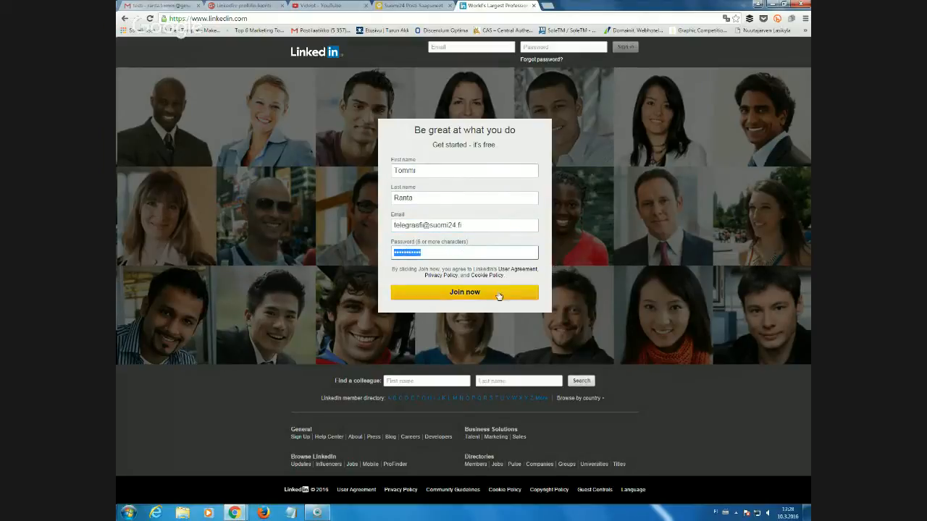
click(467, 298)
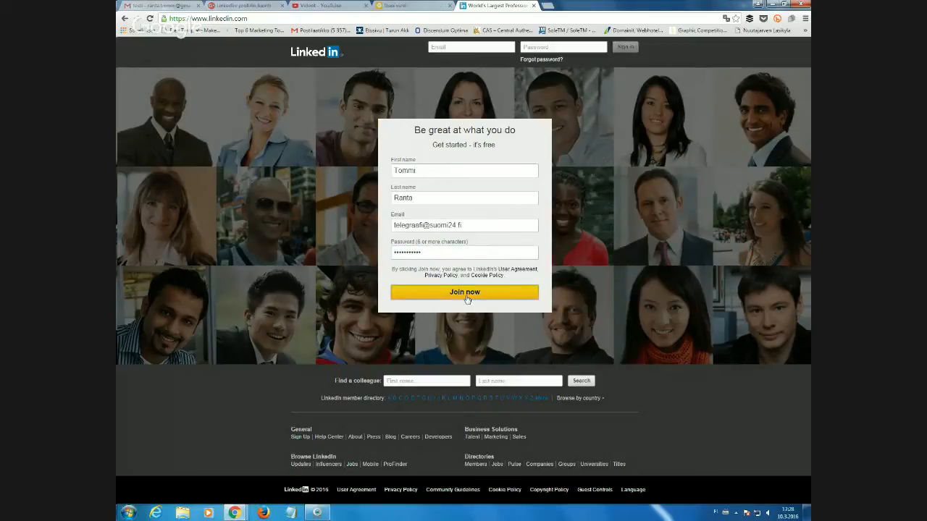
Create the account and decline the browser's offer to save the password.
click(467, 297)
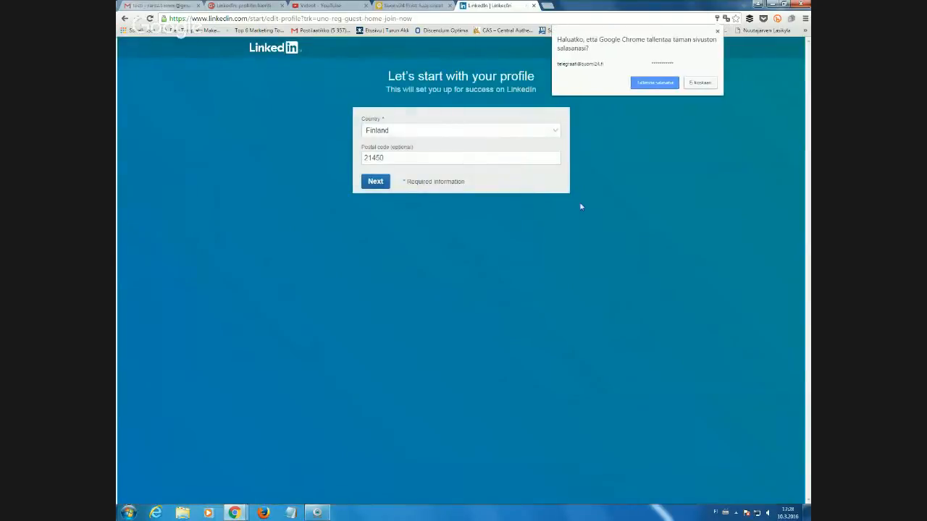
click(700, 84)
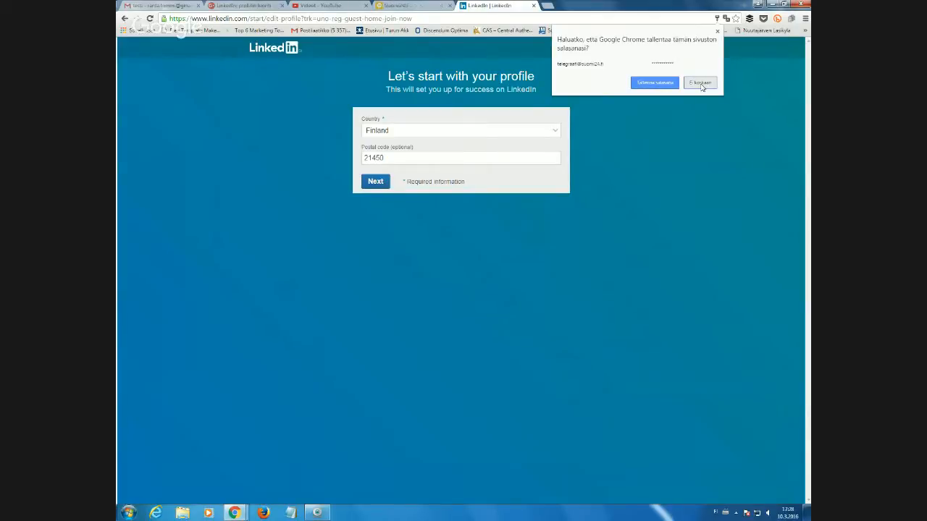
click(701, 84)
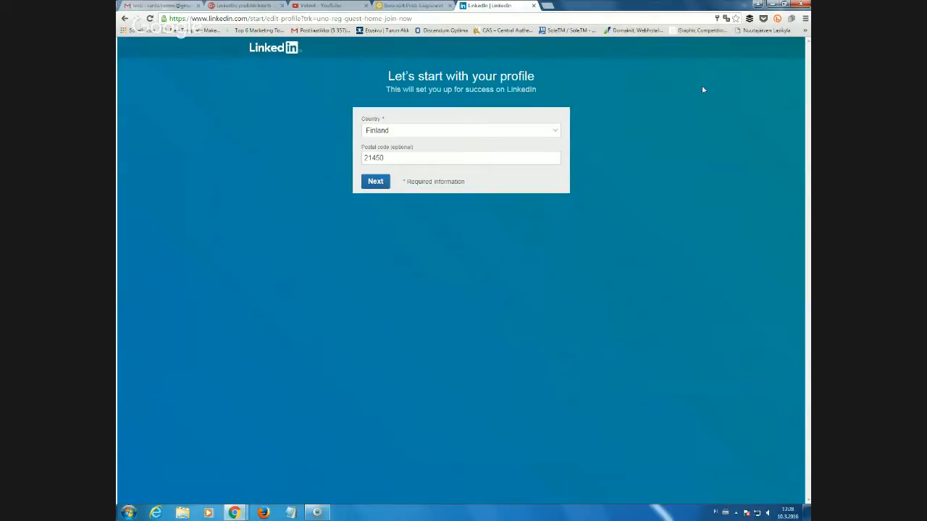
Keep Finland as the country, replace the postal code with 2036, and continue.
click(511, 132)
click(511, 132)
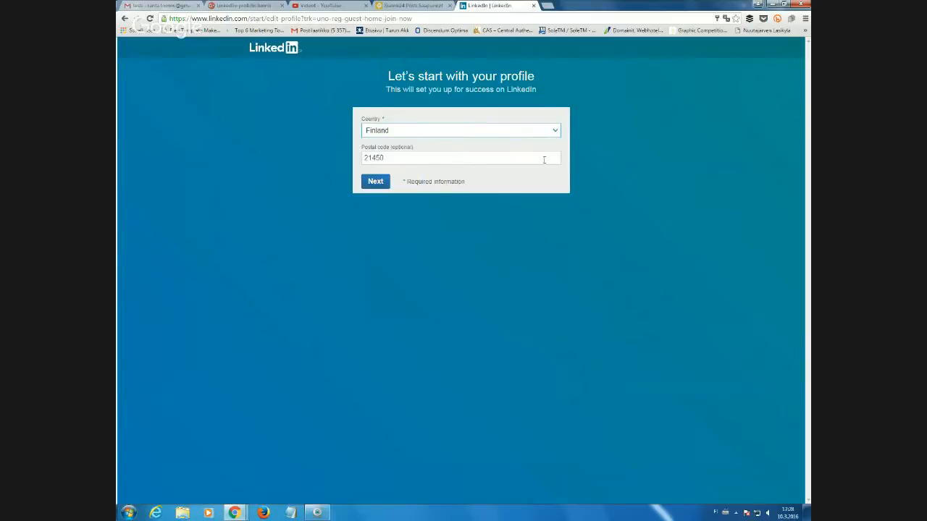
drag(408, 157, 331, 152)
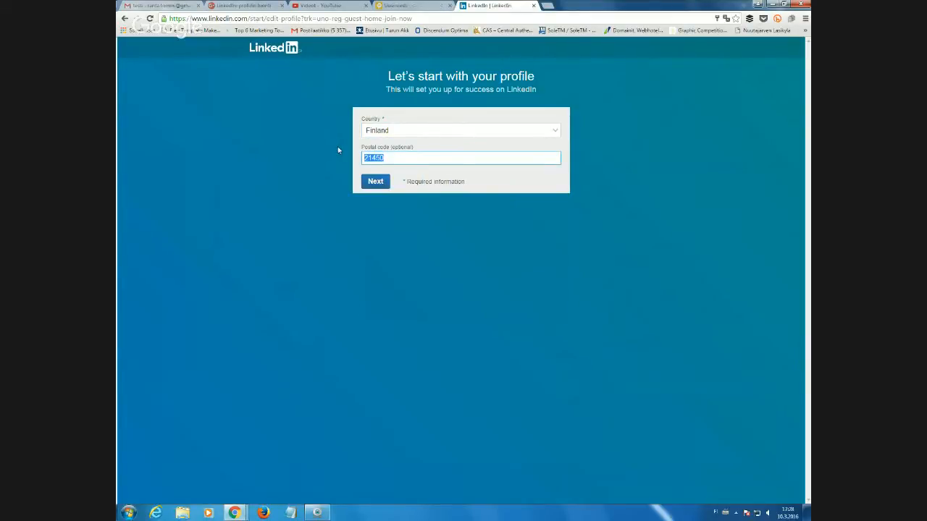
text(20360)
drag(392, 147, 414, 150)
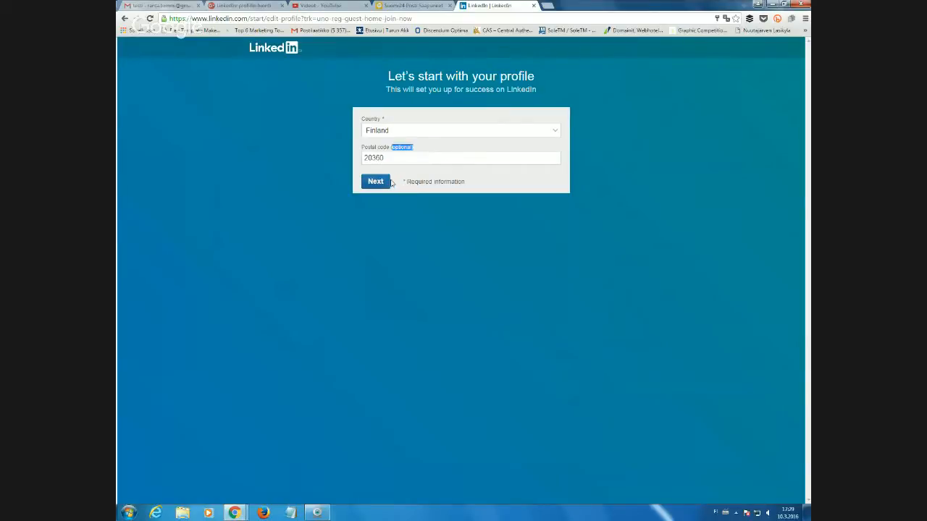
click(371, 182)
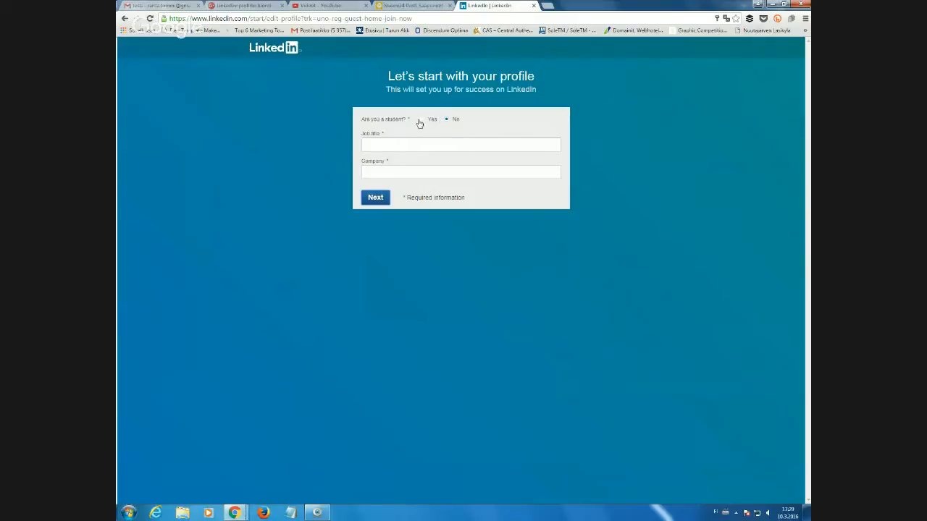
Try the student version of the form, then set student to No.
click(420, 120)
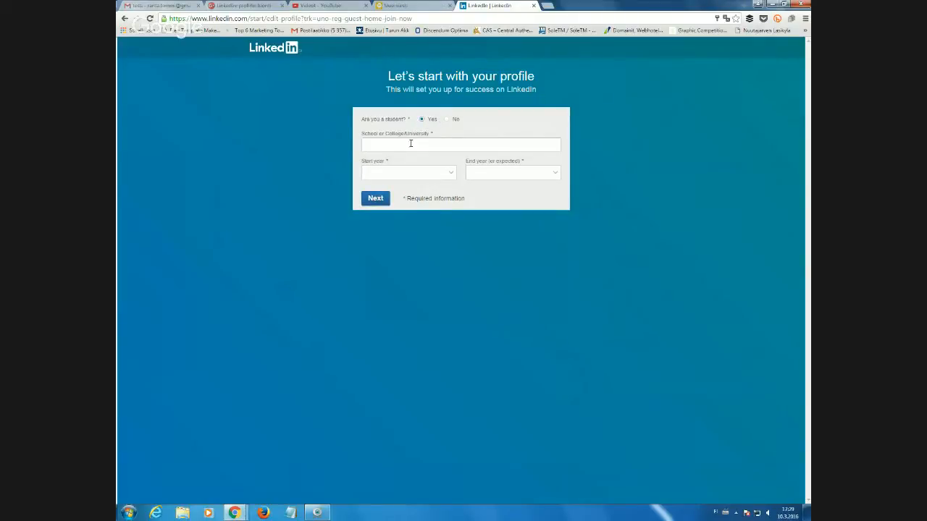
click(410, 149)
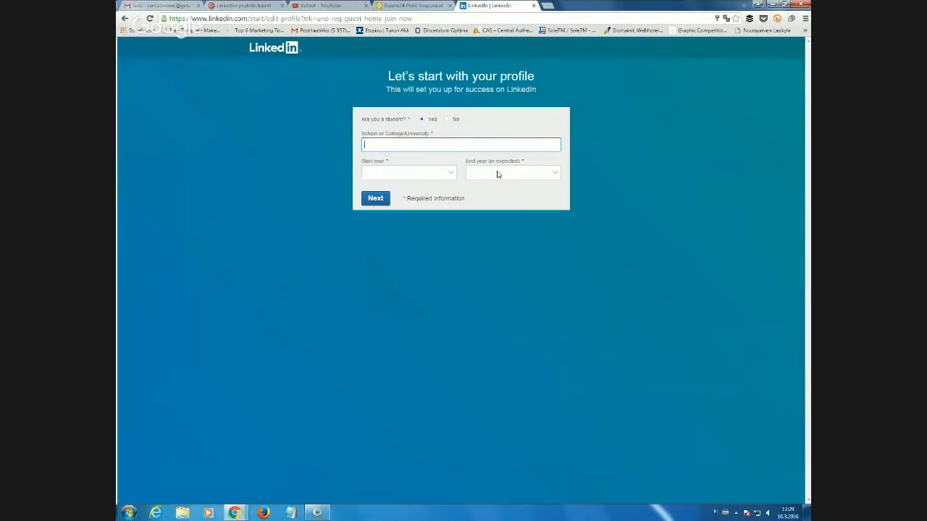
click(446, 119)
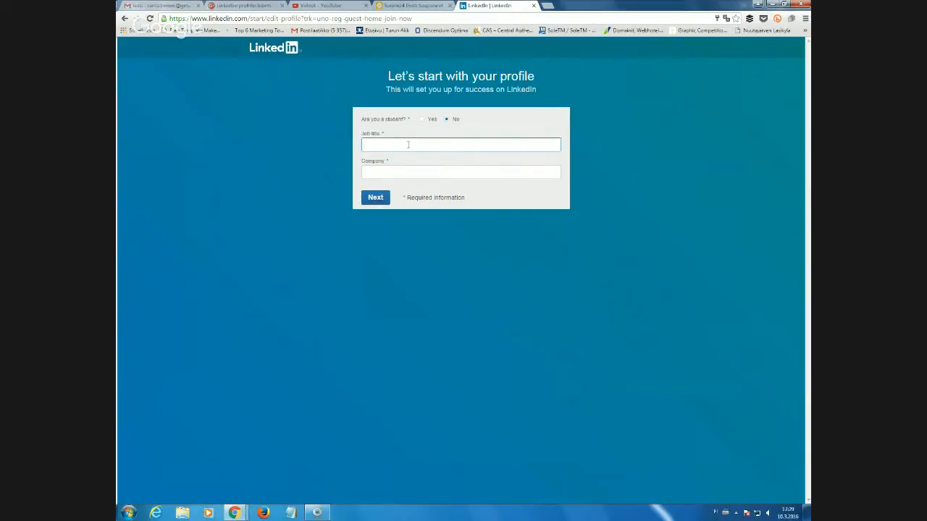
Enter job title Opettaja and choose Turun Aikuiskoulutuskeskus as the company.
text(Opettaja)
key(Tab)
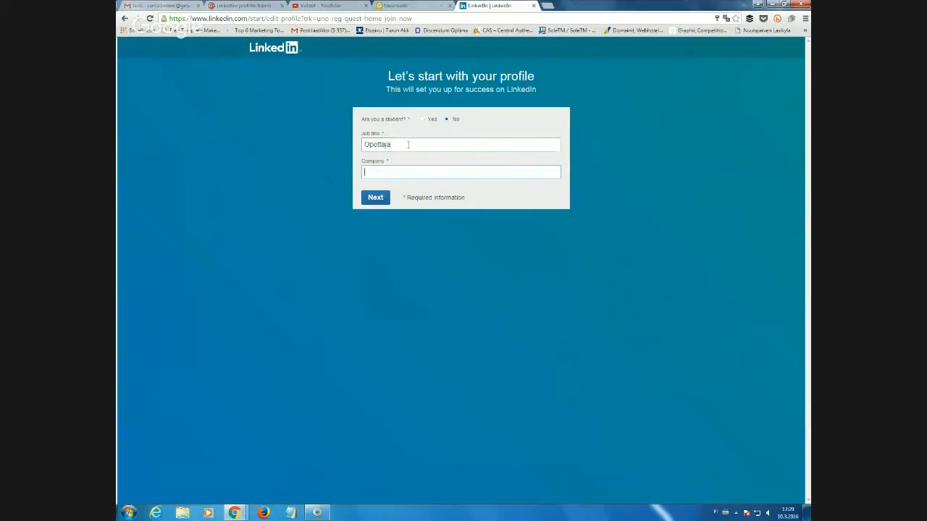
text(Turun)
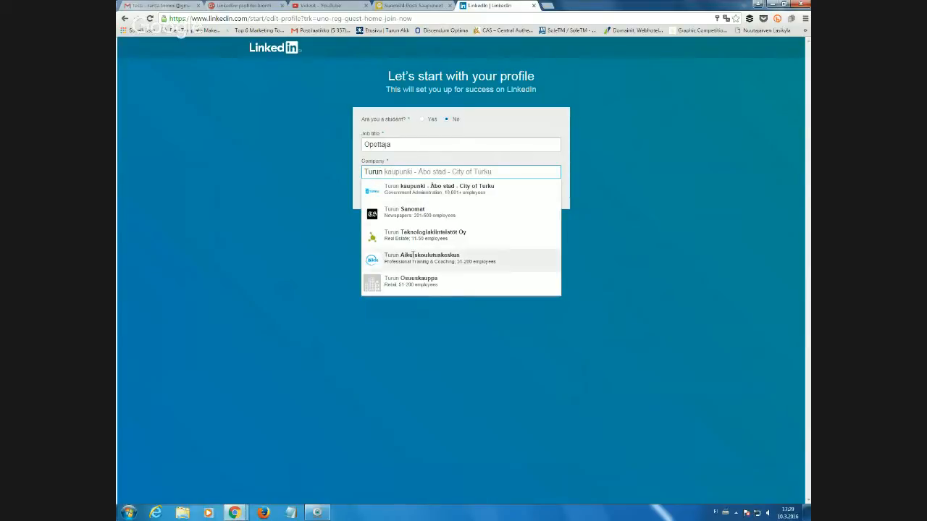
click(422, 258)
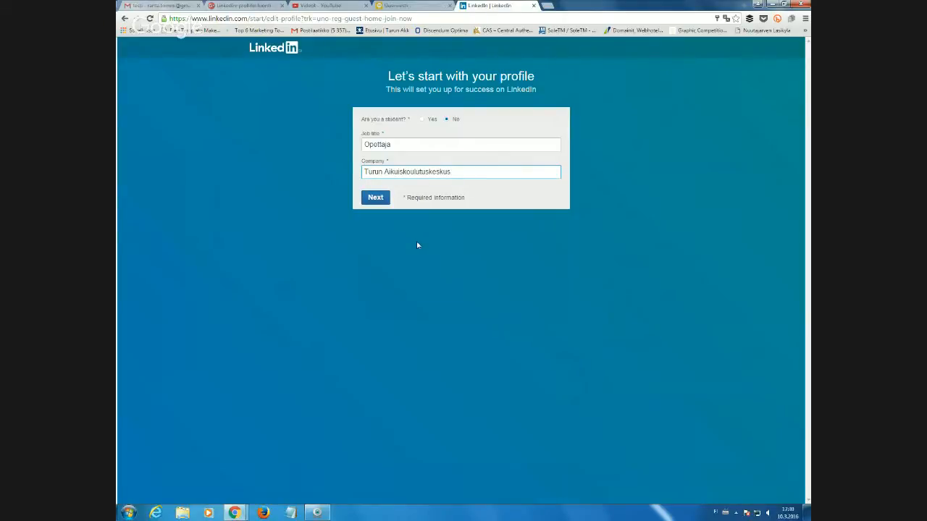
click(375, 199)
Submit the job details and choose 'Building my professional network' as the main interest.
click(379, 202)
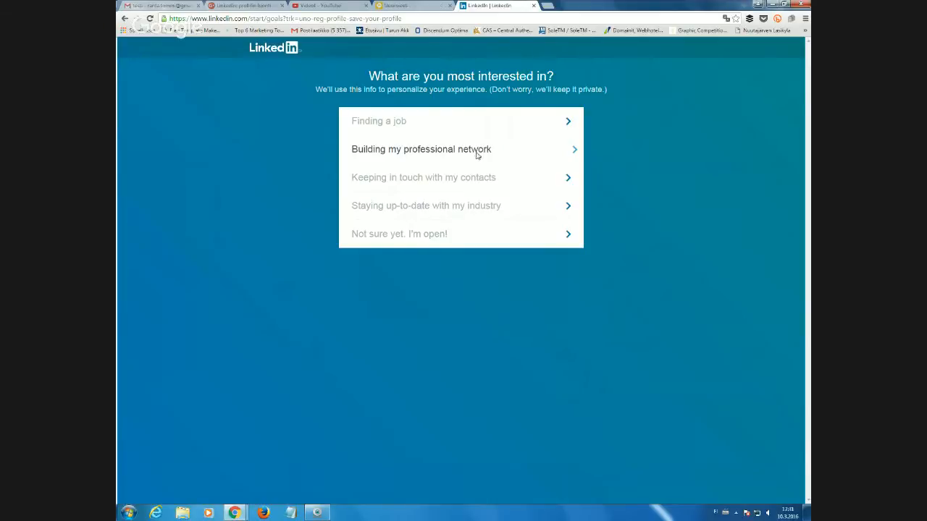
click(476, 151)
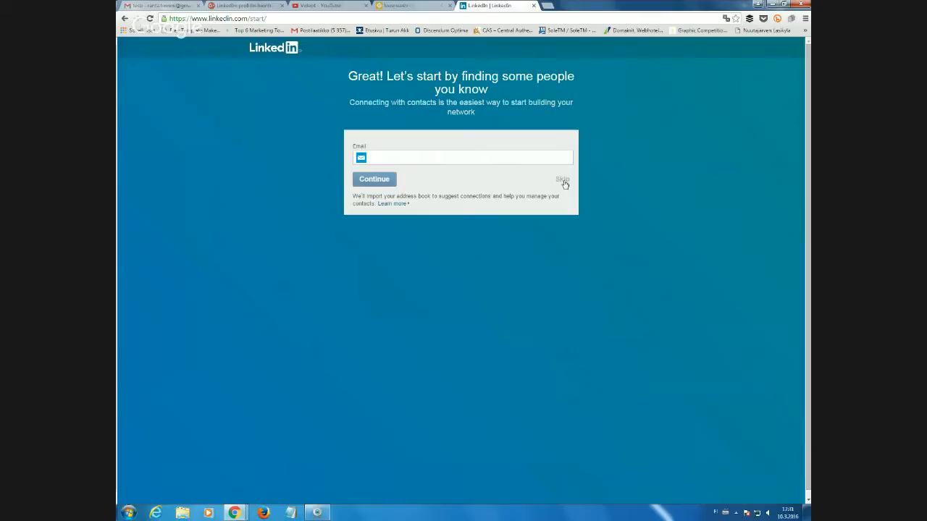
Skip importing contacts from e-mail and switch to the Suomi24 Posti inbox.
click(565, 184)
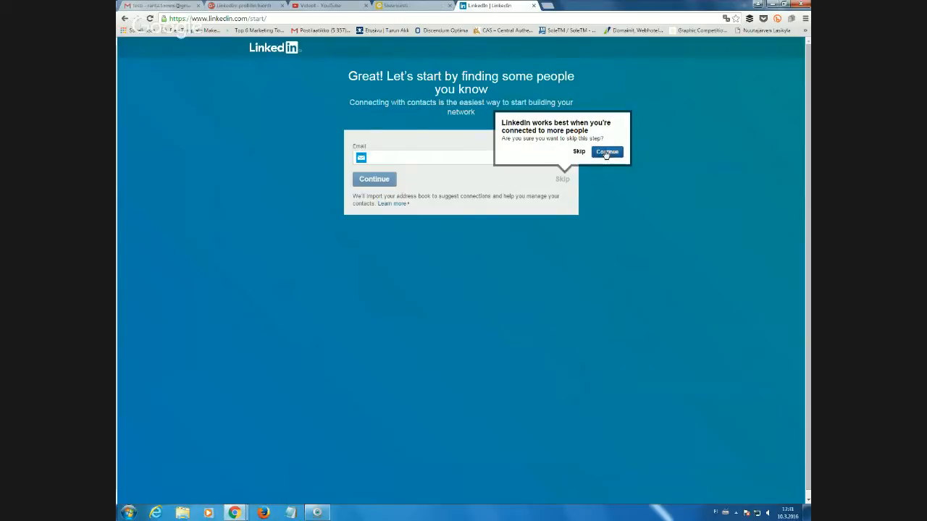
click(606, 152)
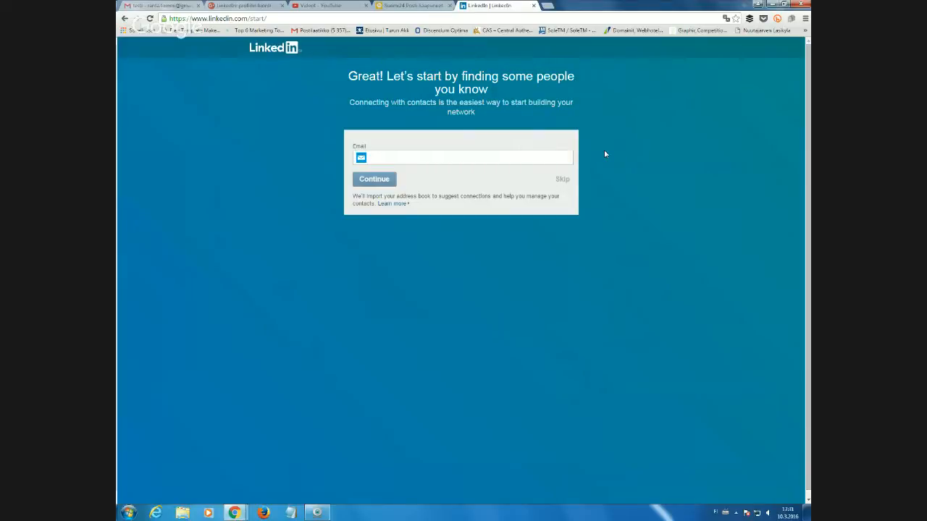
click(562, 181)
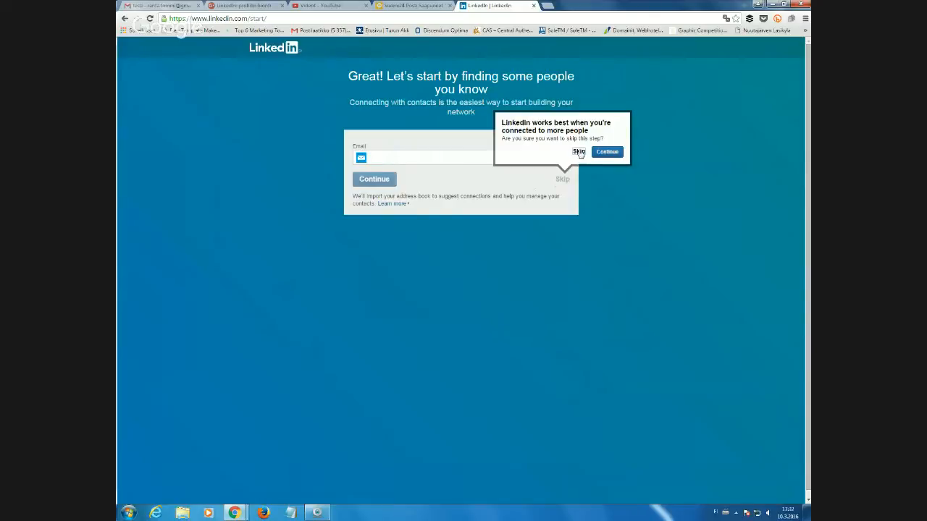
click(579, 152)
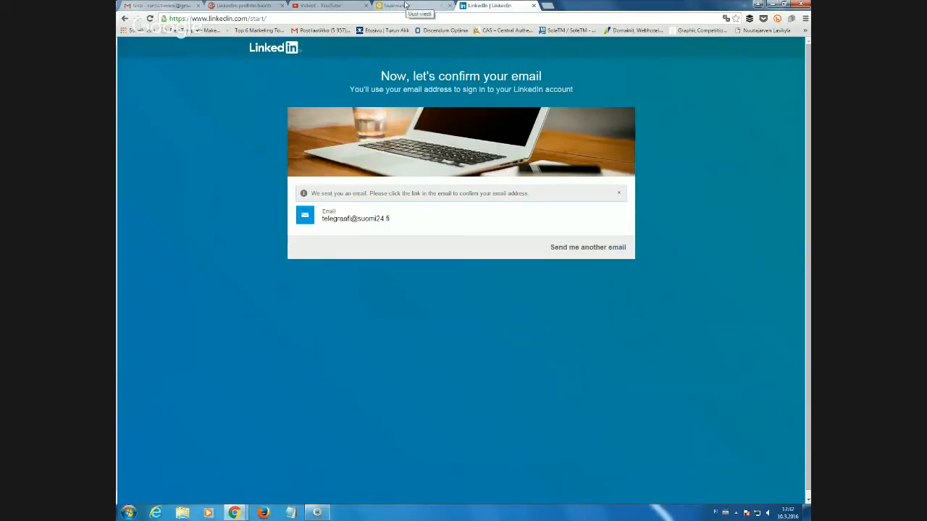
click(406, 5)
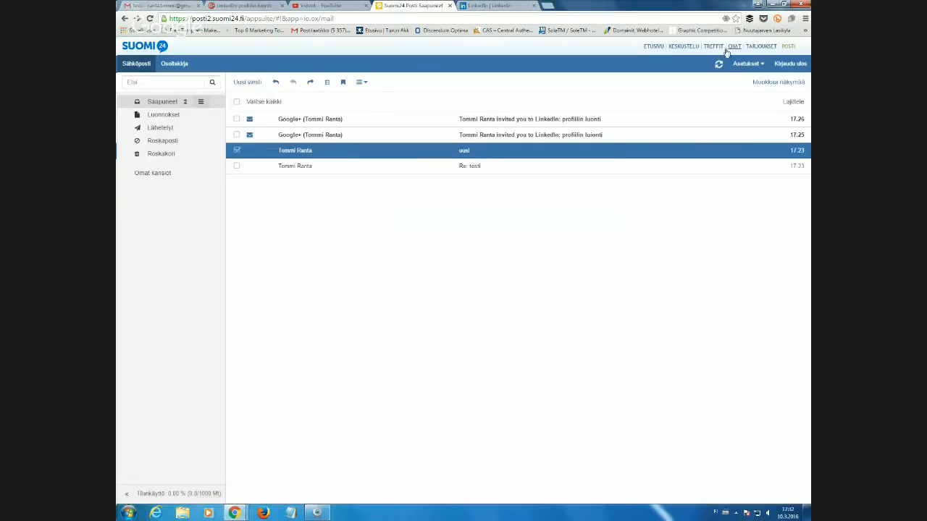
Refresh the inbox, open the LinkedIn message and confirm the e-mail address.
click(513, 7)
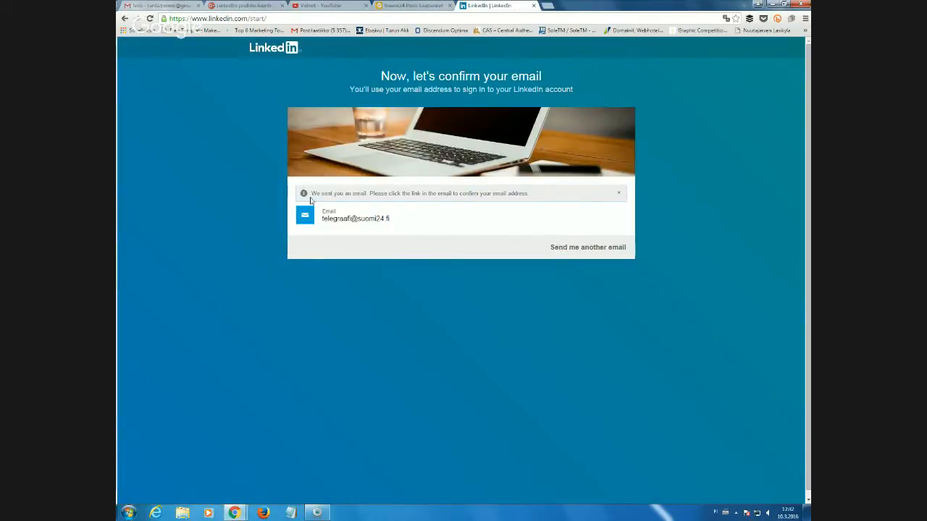
drag(311, 193, 373, 190)
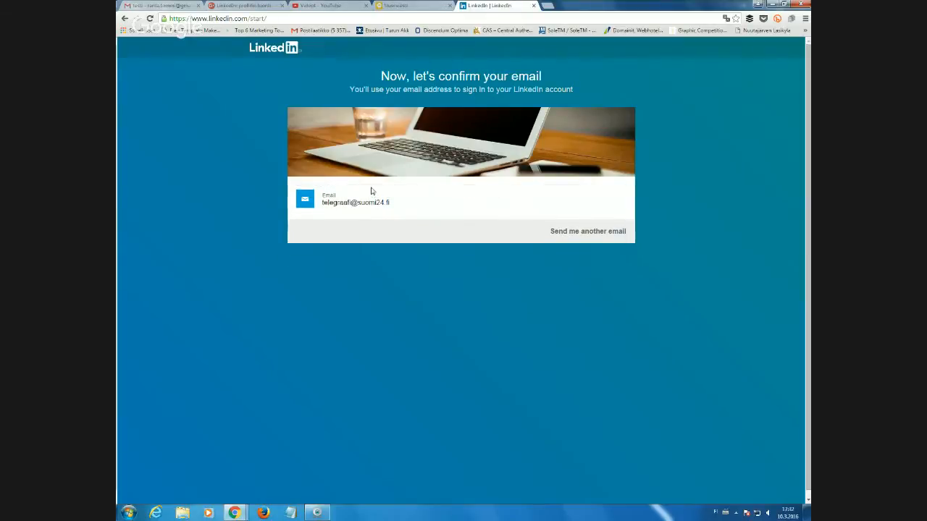
click(412, 5)
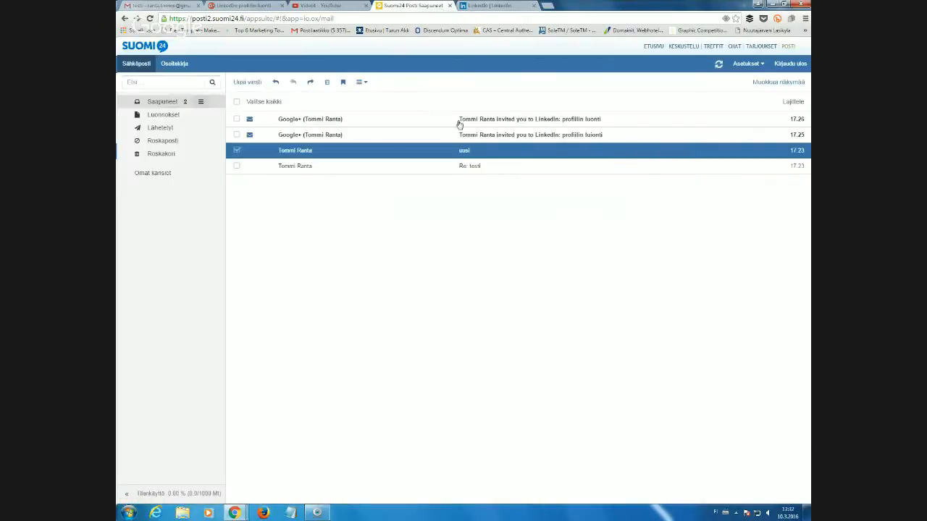
click(717, 66)
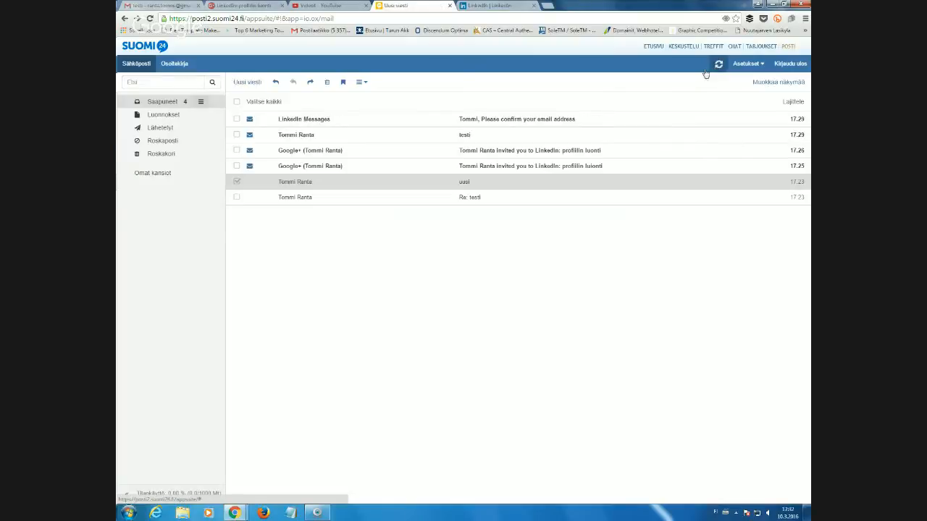
click(475, 122)
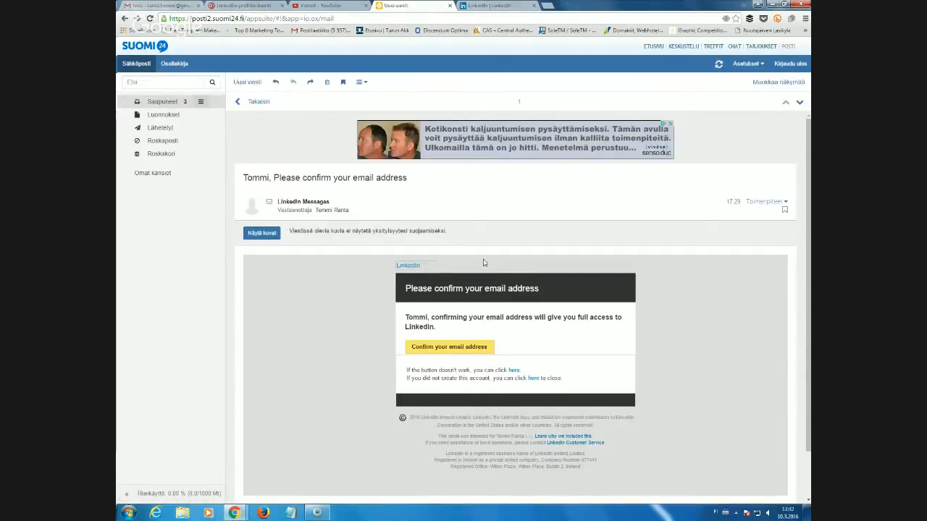
scroll(485, 262, down, 2)
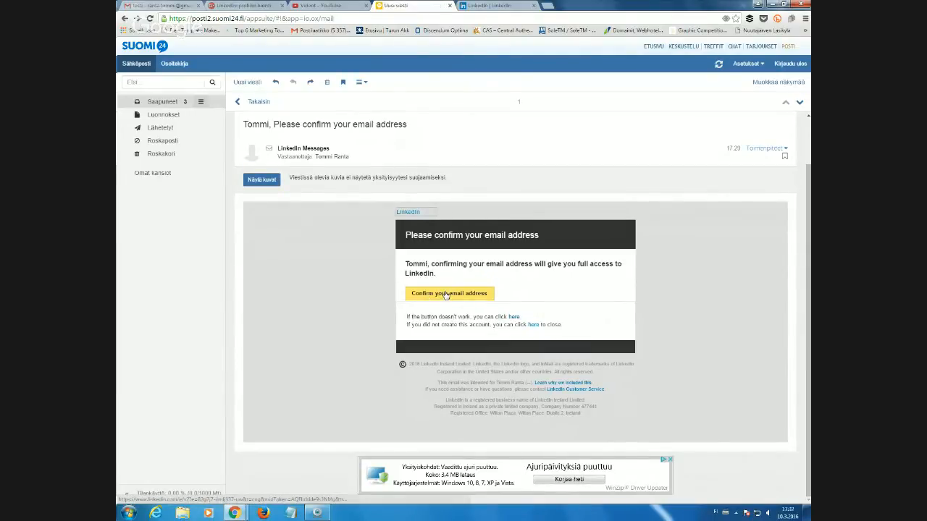
click(446, 294)
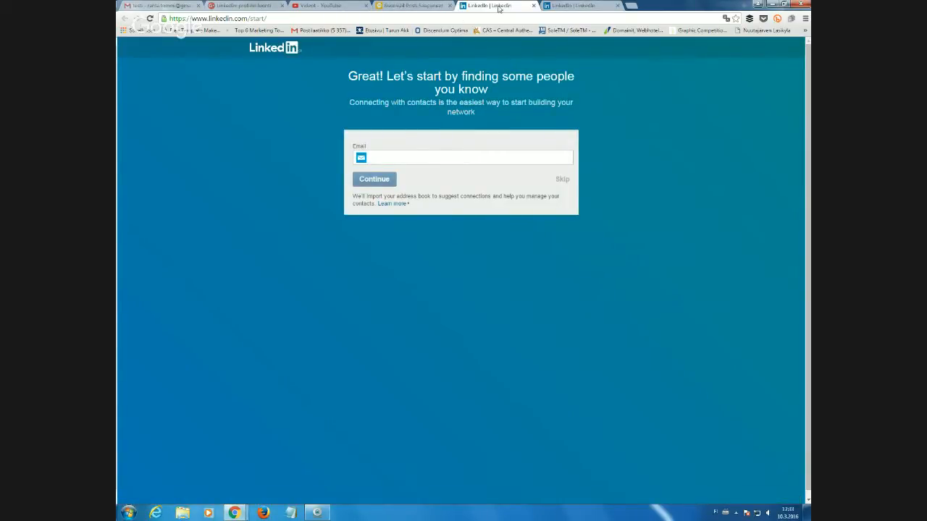
Return to LinkedIn and skip the address book import, confirming the skip.
click(554, 5)
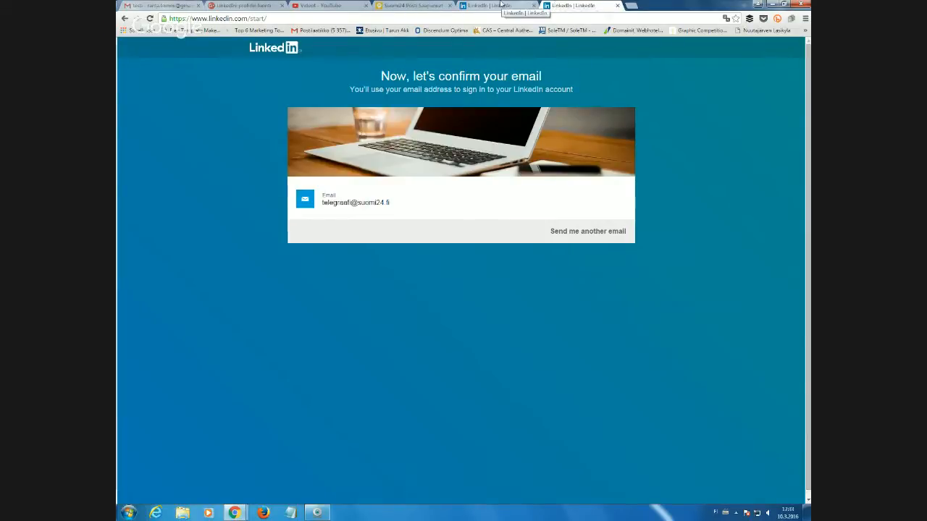
click(499, 4)
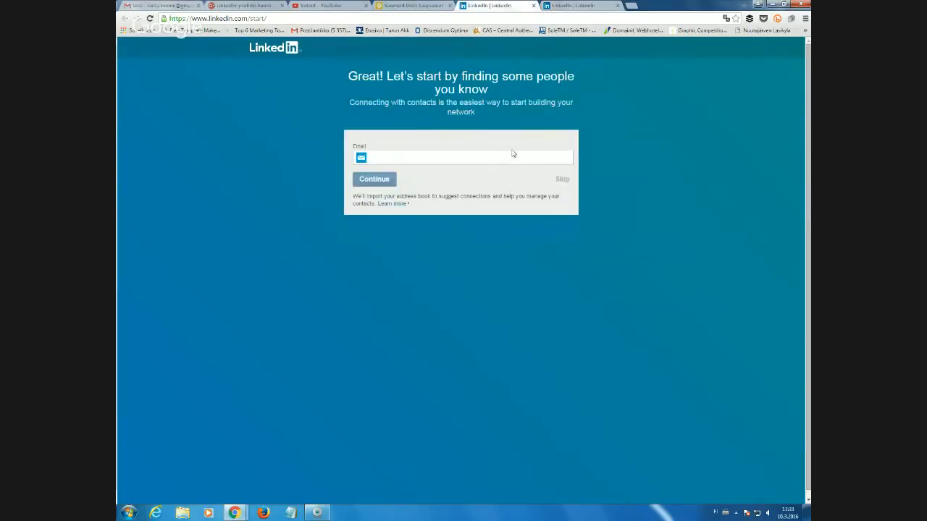
click(563, 179)
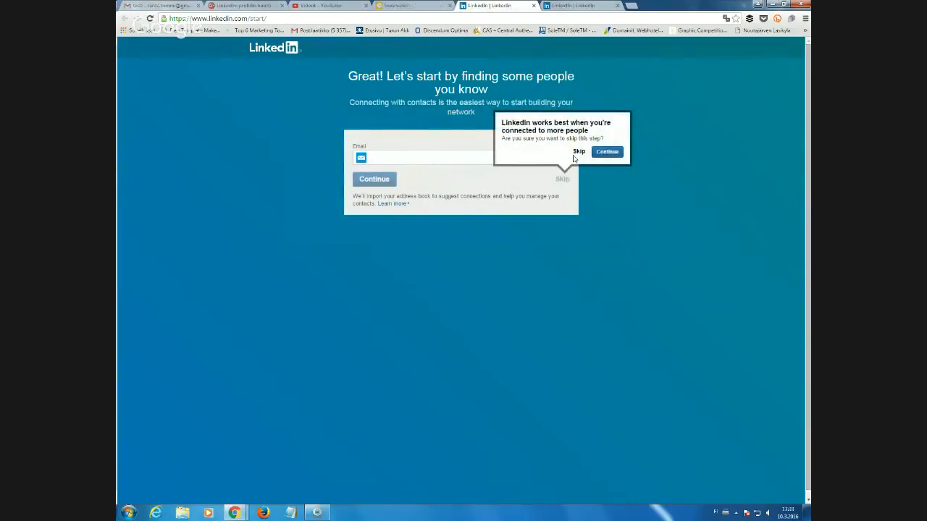
click(578, 151)
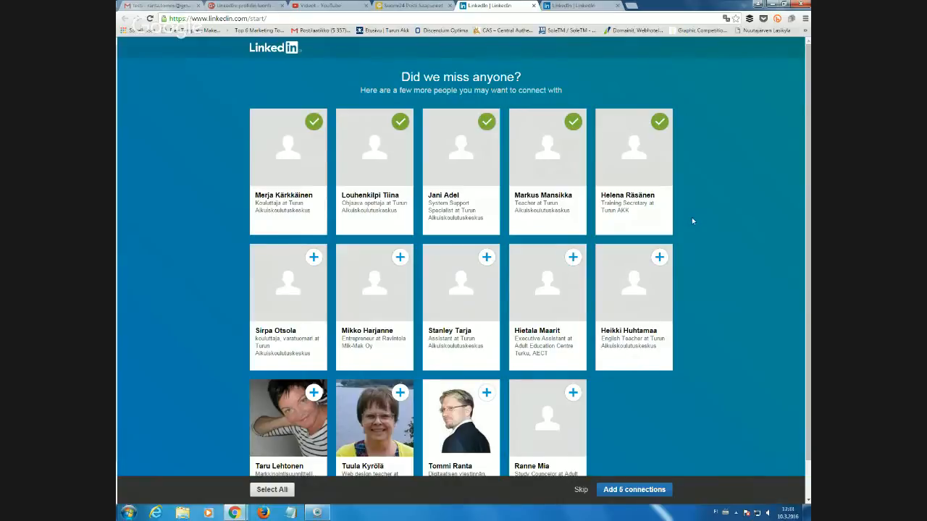
Scroll through the suggestions and uncheck the people in the top row.
scroll(692, 221, down, 1)
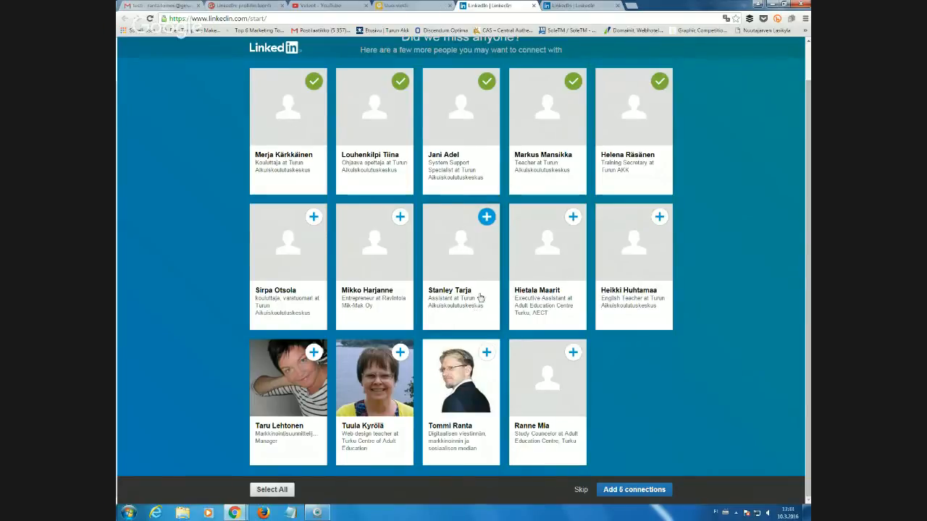
scroll(482, 283, up, 1)
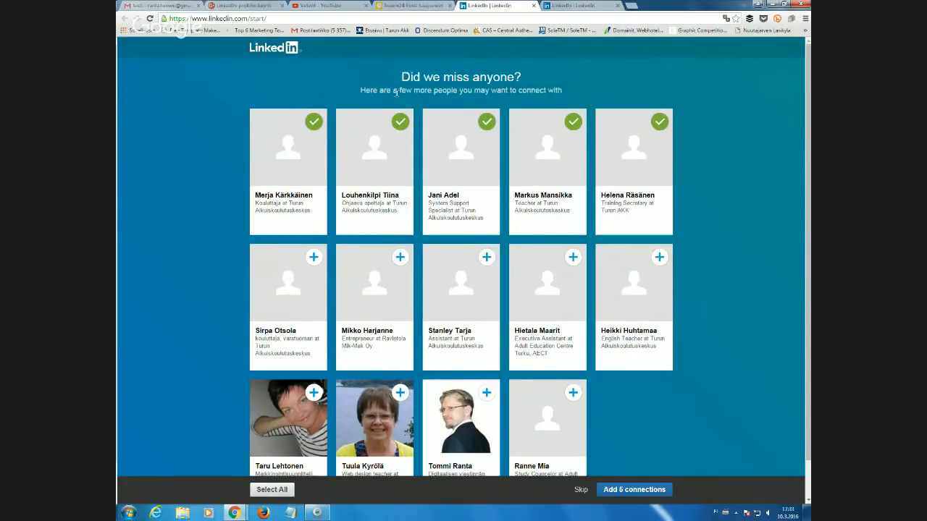
scroll(512, 235, down, 1)
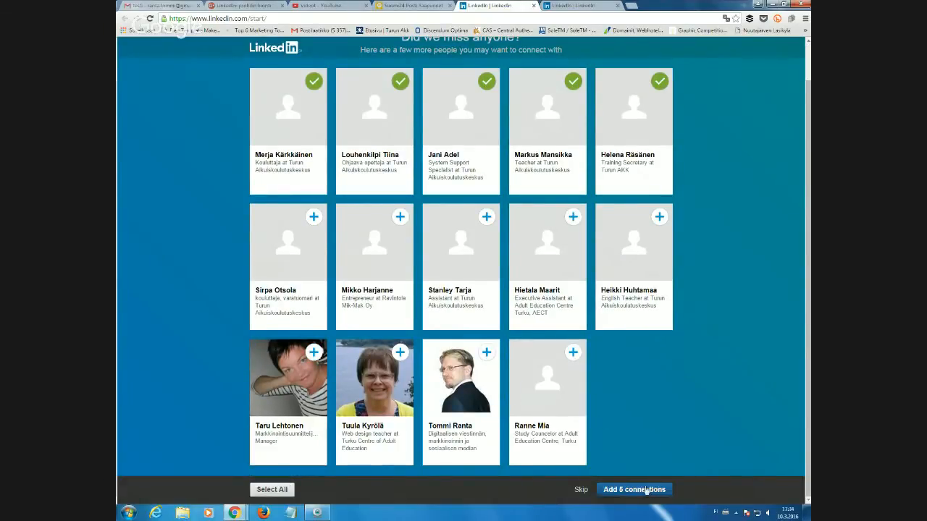
scroll(445, 178, up, 1)
scroll(445, 178, down, 1)
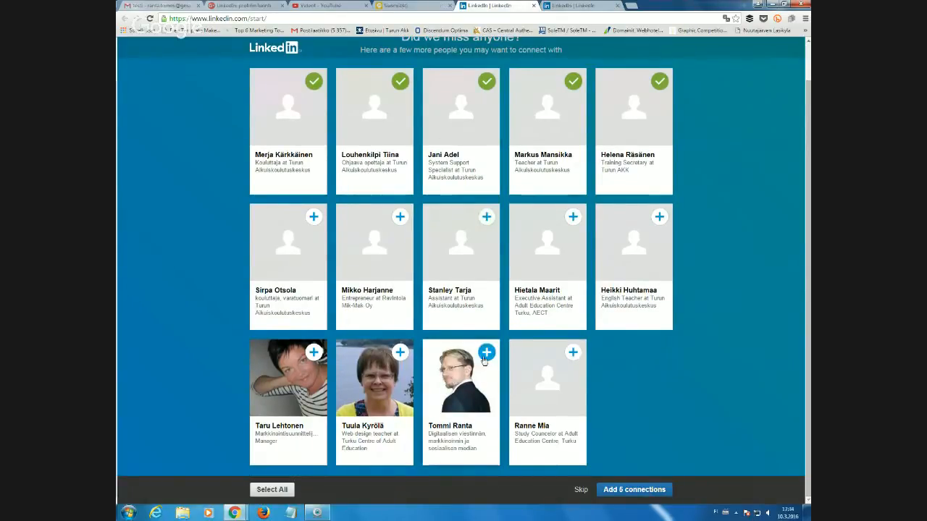
click(485, 353)
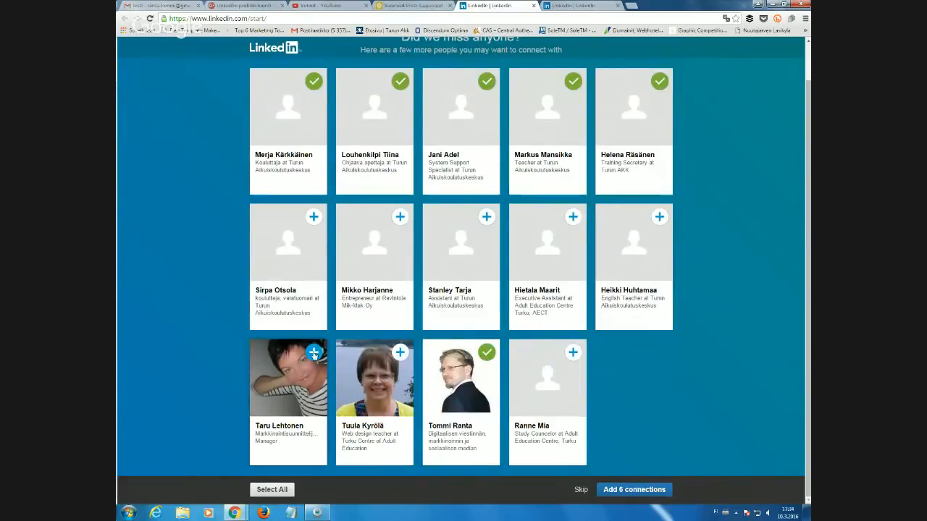
click(316, 353)
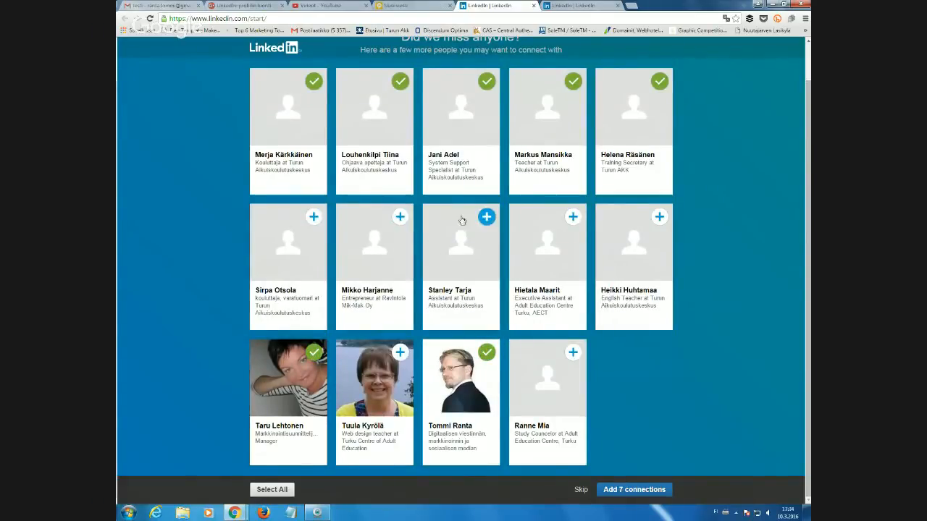
click(572, 219)
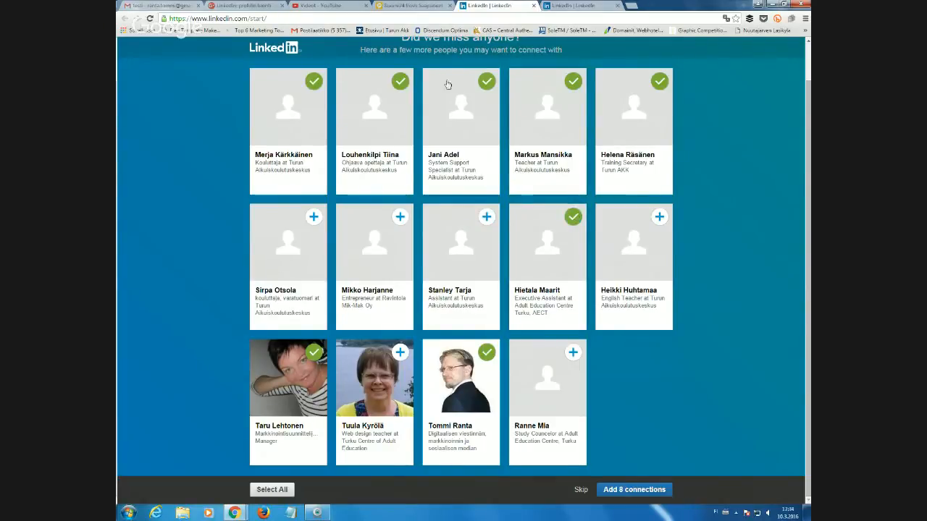
click(486, 82)
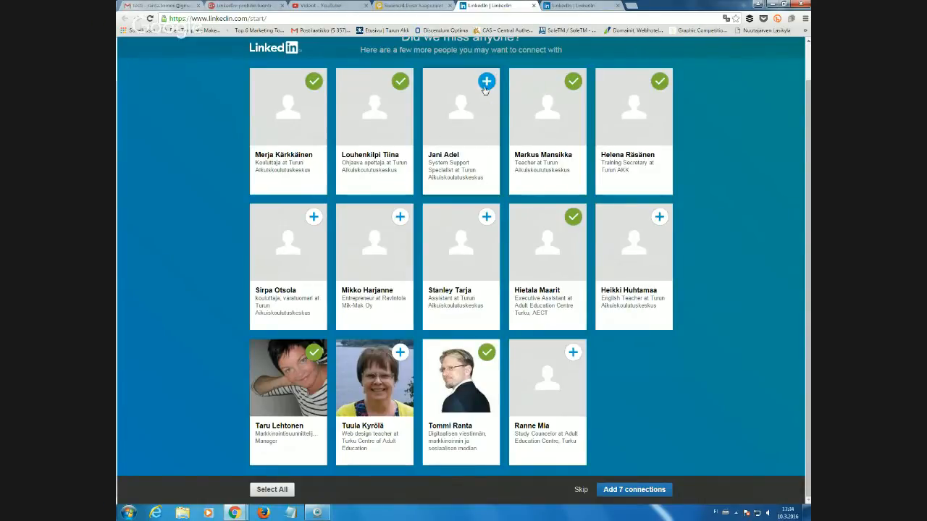
click(399, 82)
click(313, 81)
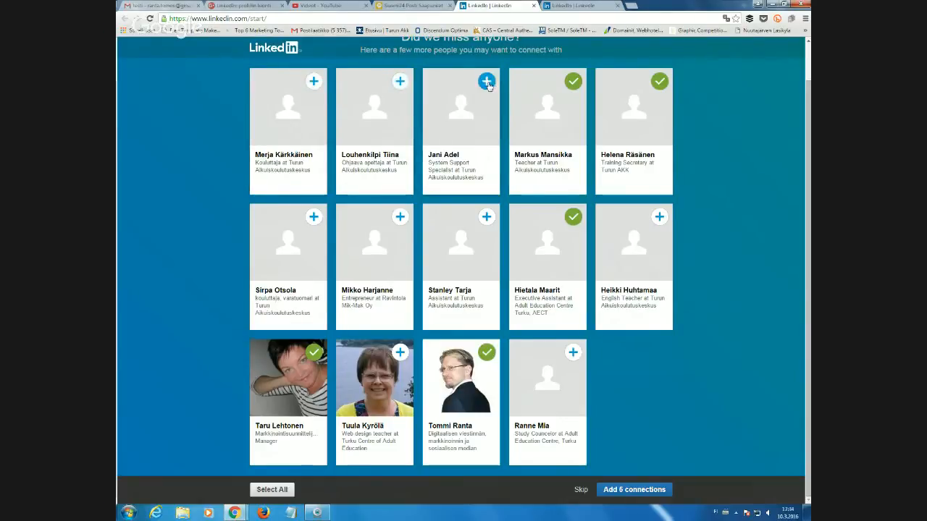
click(487, 82)
click(659, 81)
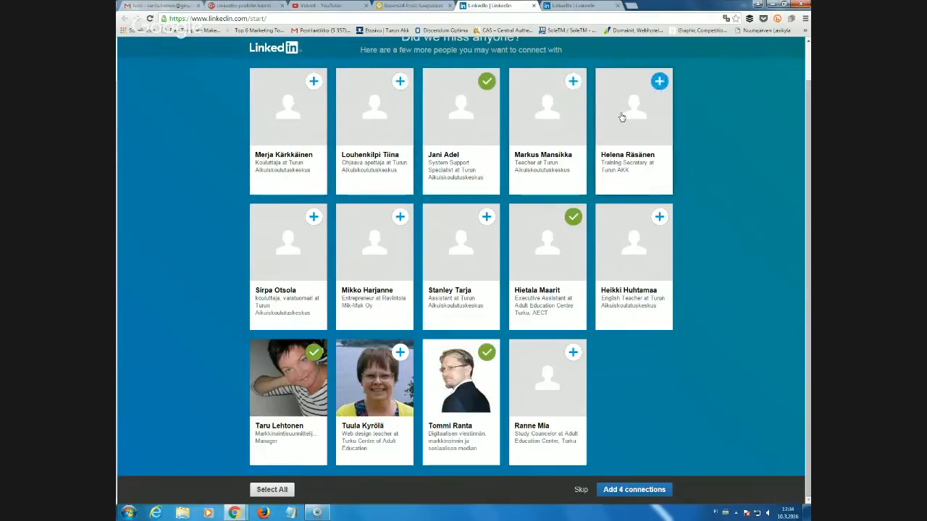
click(573, 81)
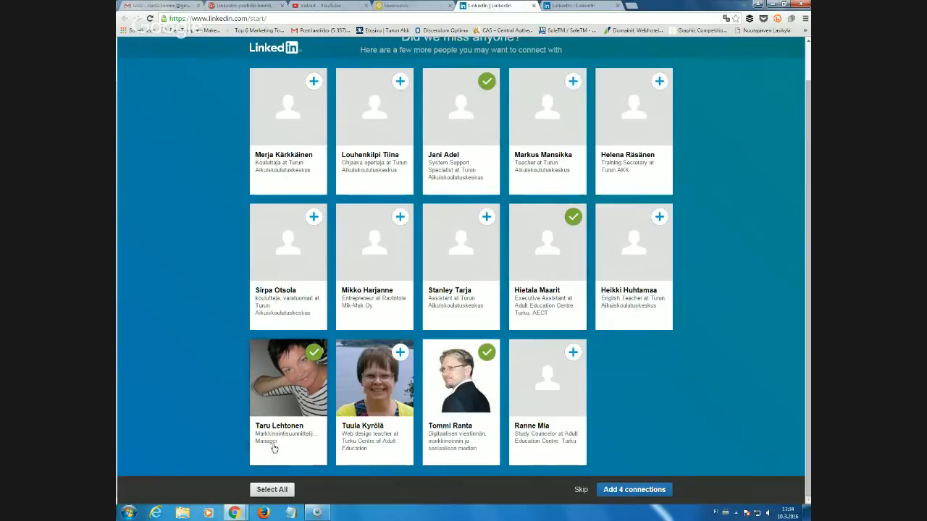
Uncheck the remaining middle- and bottom-row people so nobody stays selected.
click(572, 353)
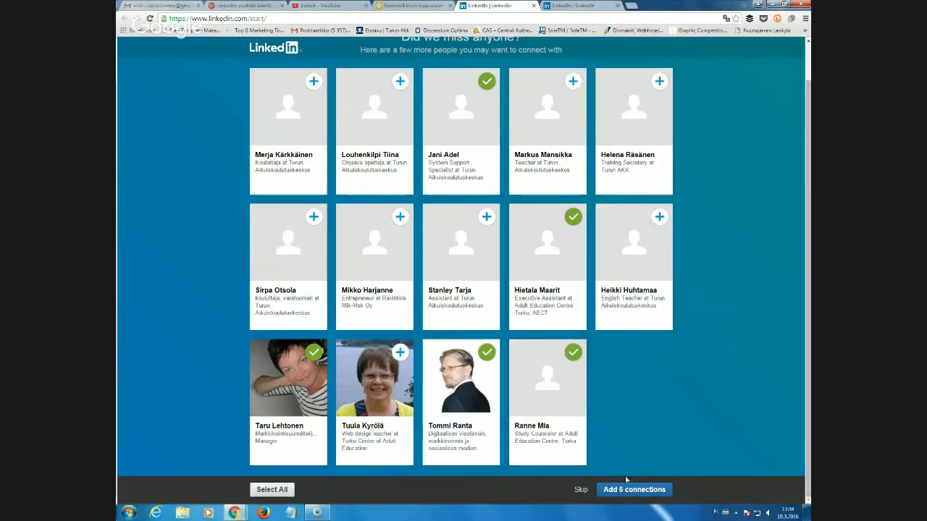
click(572, 352)
click(573, 216)
click(486, 81)
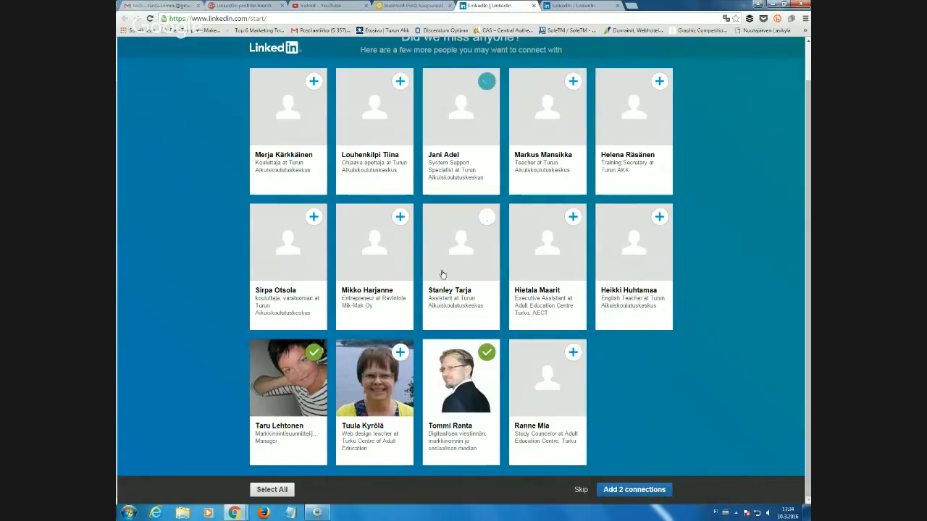
click(487, 355)
click(312, 352)
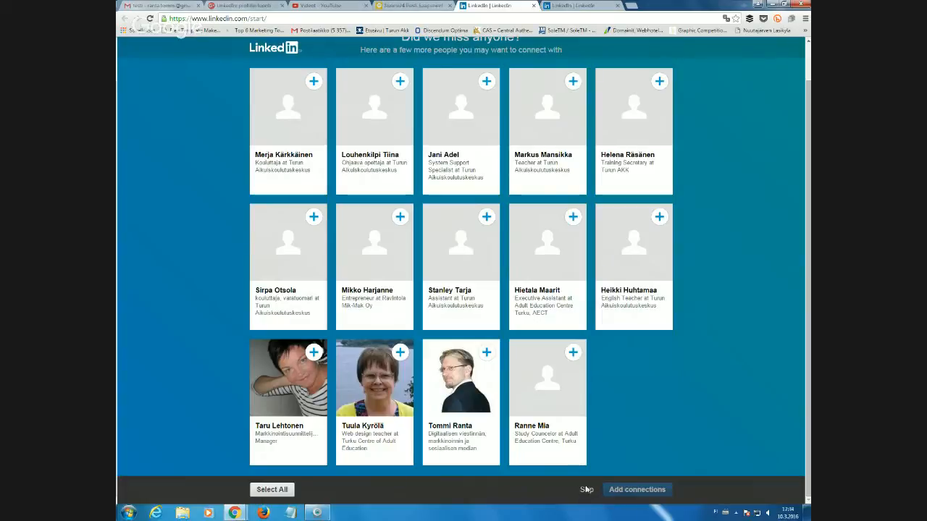
Continue without adding connections and adjust the preselected topics, keeping Leadership & Management and Green Business.
click(587, 492)
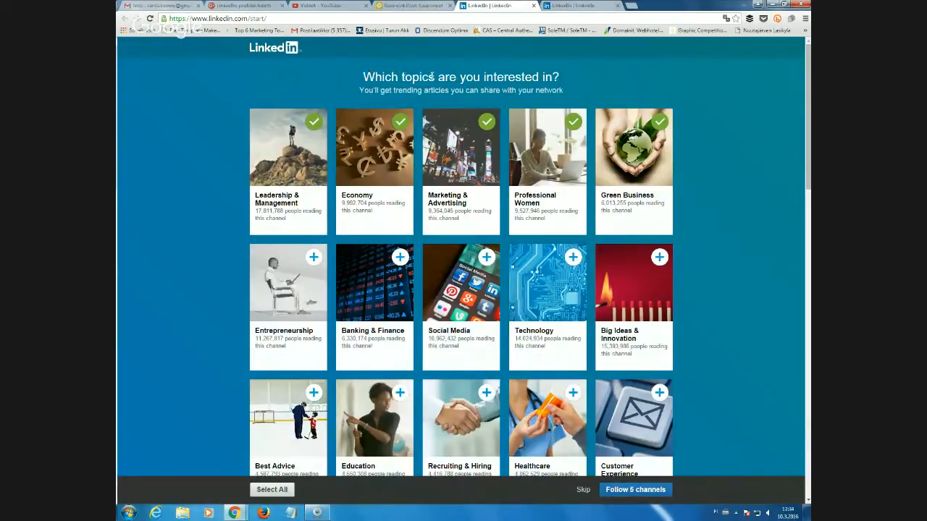
click(309, 130)
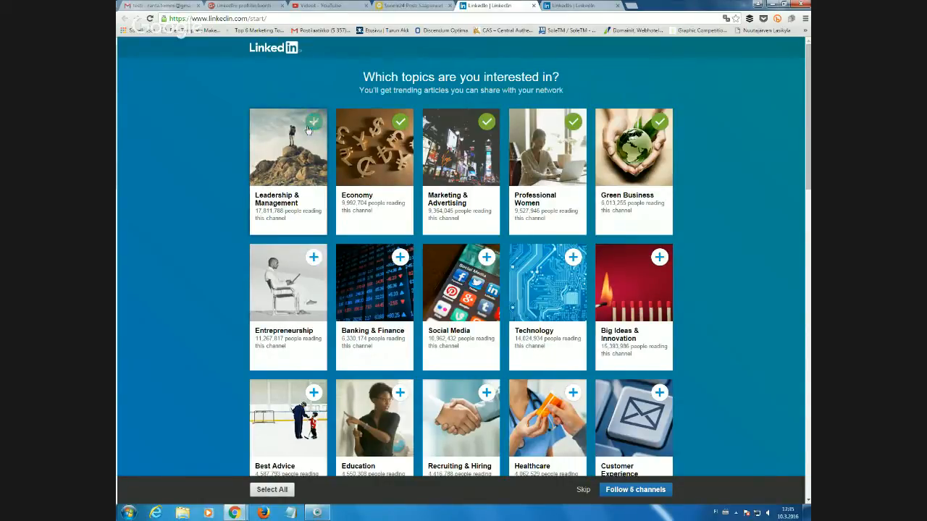
click(399, 121)
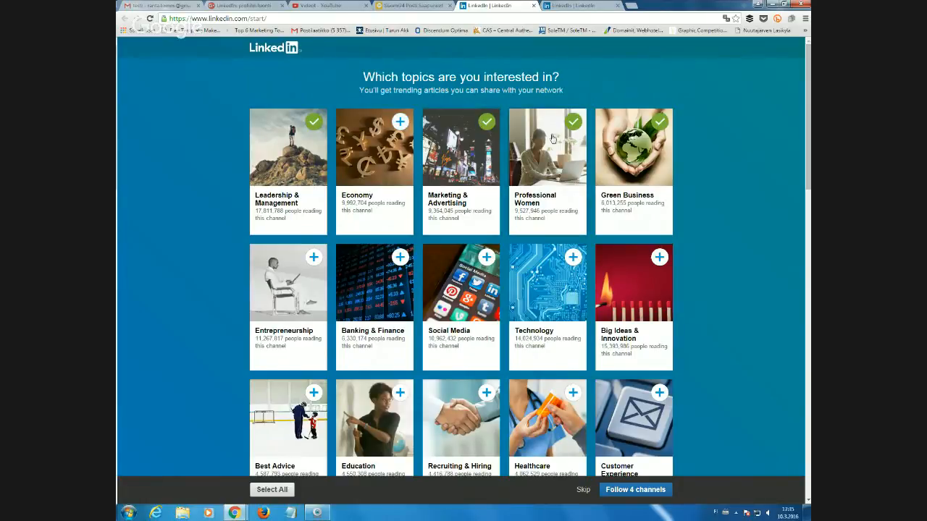
click(572, 125)
click(660, 125)
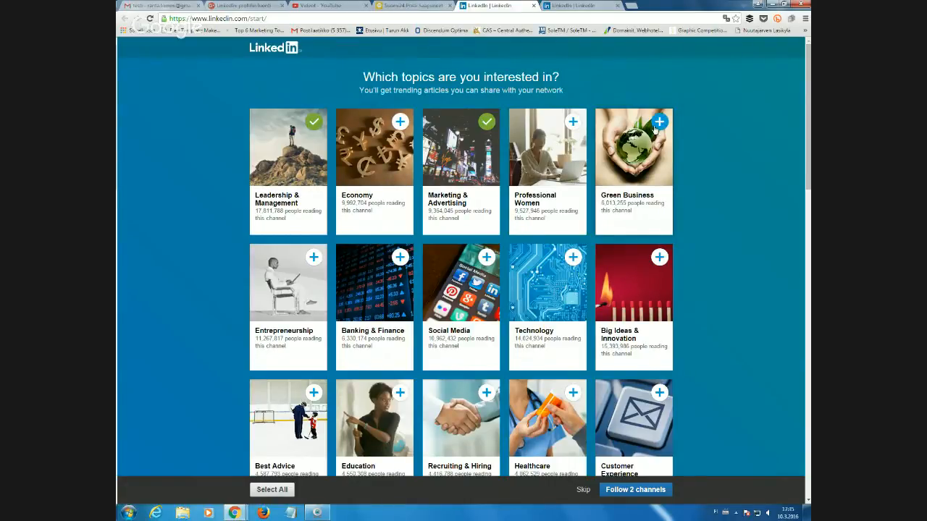
click(657, 125)
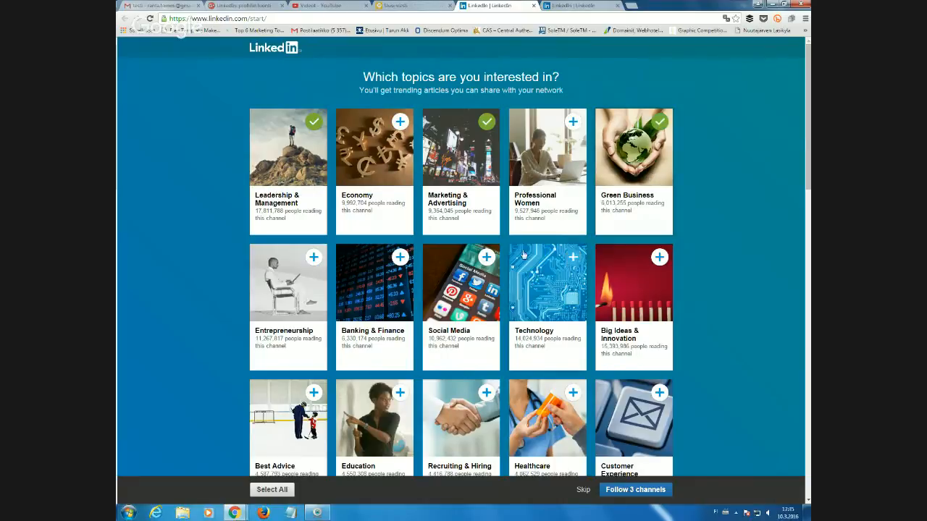
Add Entrepreneurship, Education and Media, then follow the seven chosen channels.
click(309, 260)
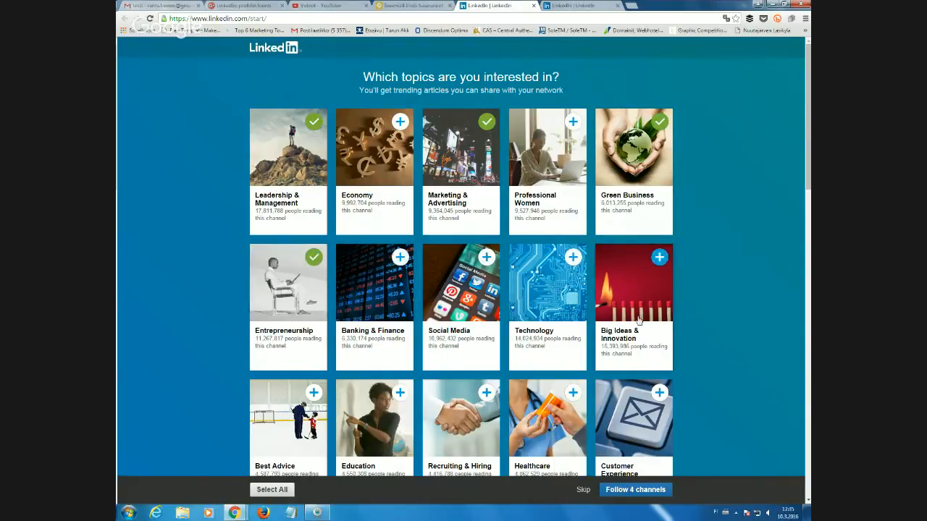
scroll(637, 320, down, 1)
scroll(637, 320, down, 1)
click(400, 262)
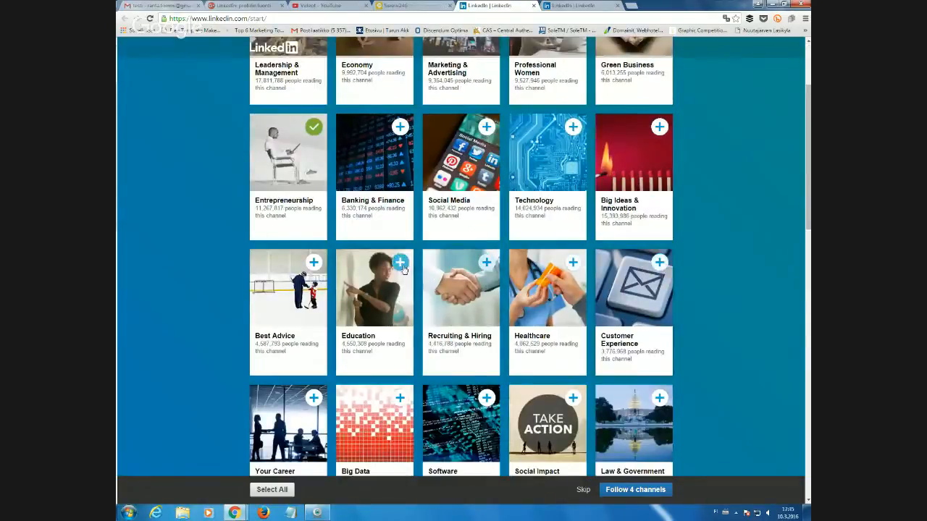
scroll(429, 340, down, 5)
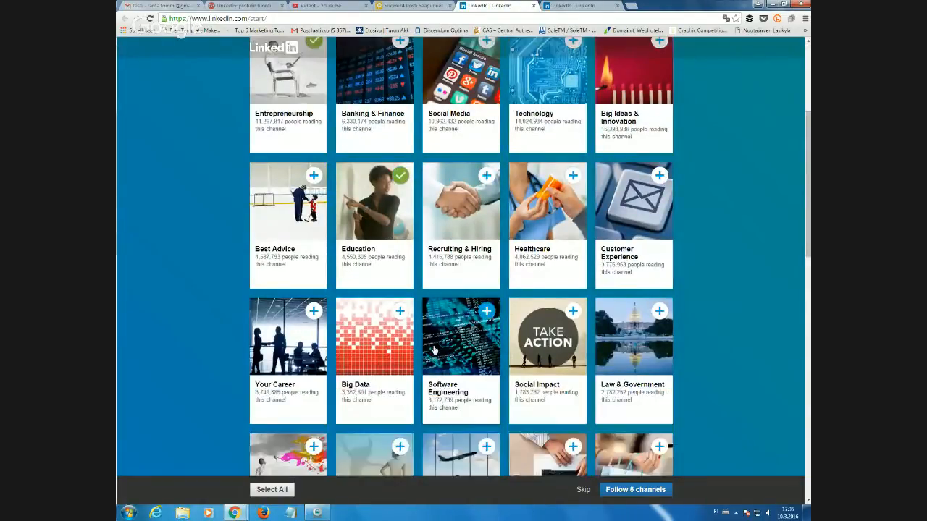
scroll(432, 346, down, 2)
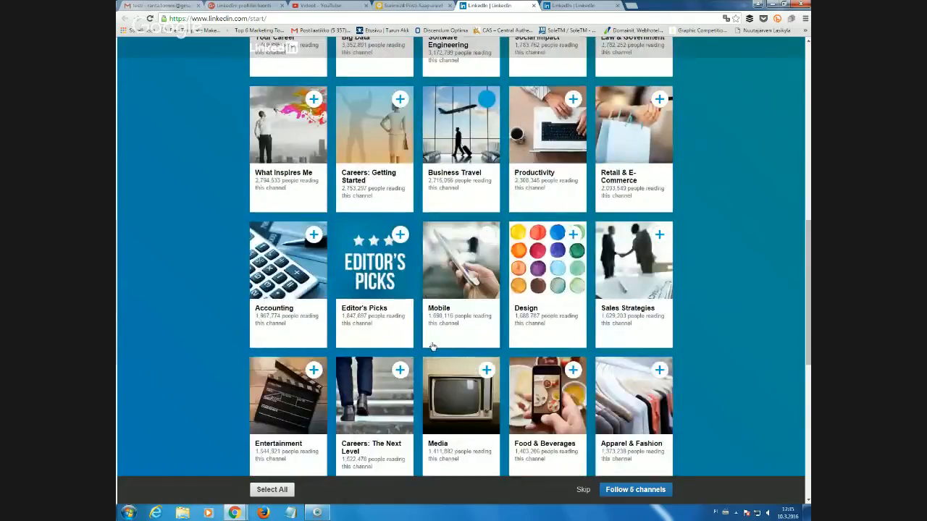
click(487, 371)
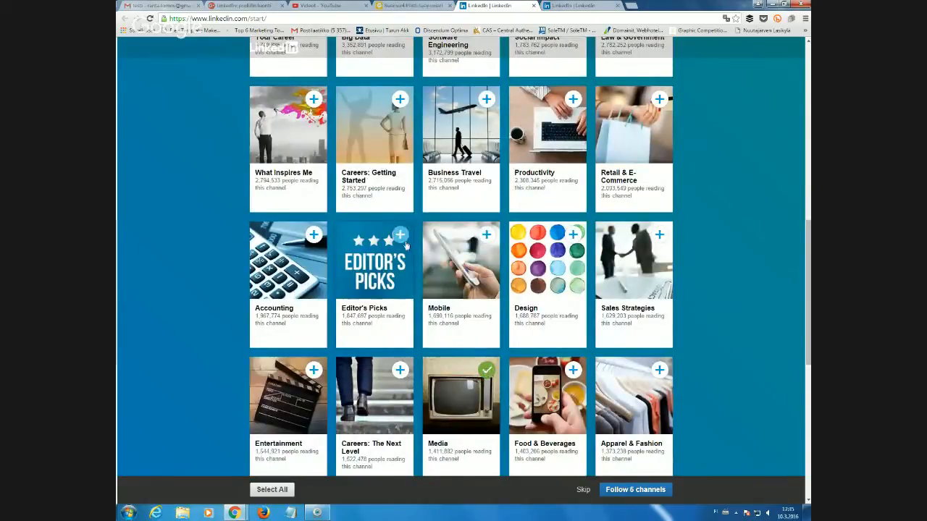
scroll(398, 241, up, 8)
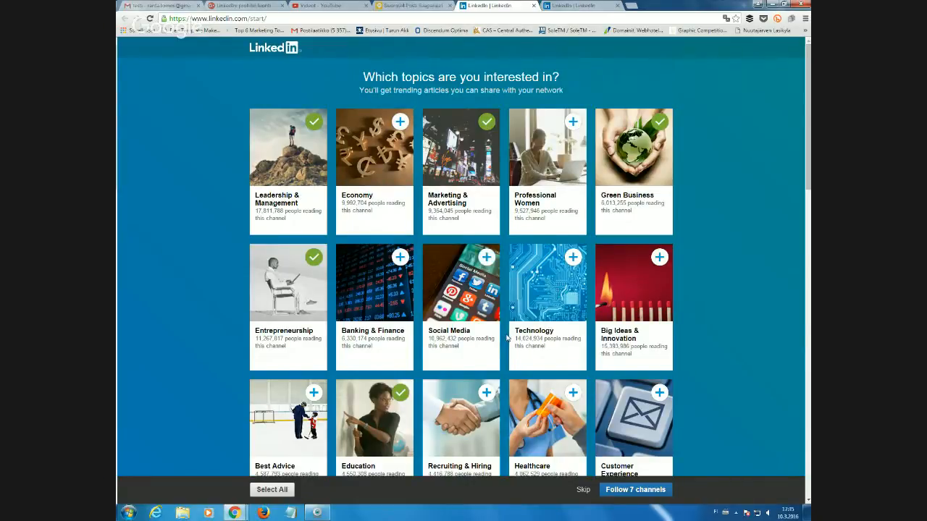
scroll(507, 337, down, 4)
scroll(507, 335, down, 3)
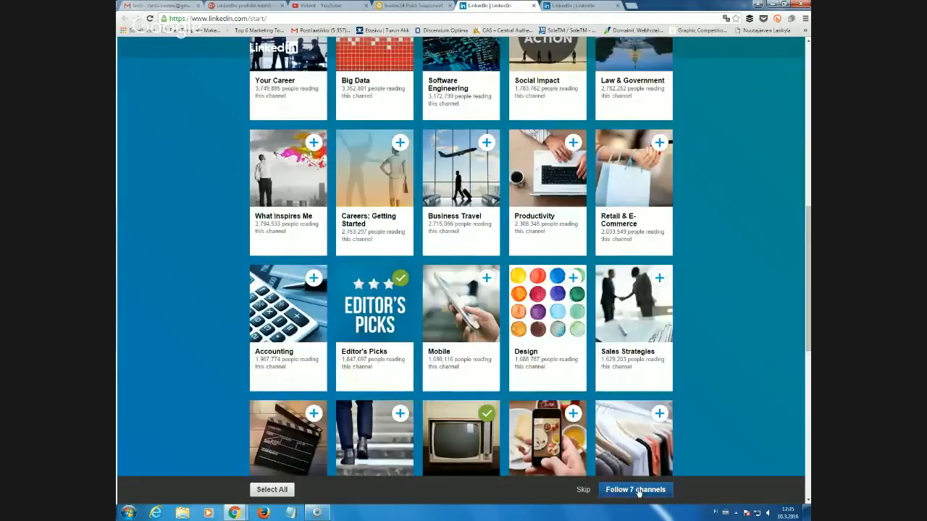
click(637, 490)
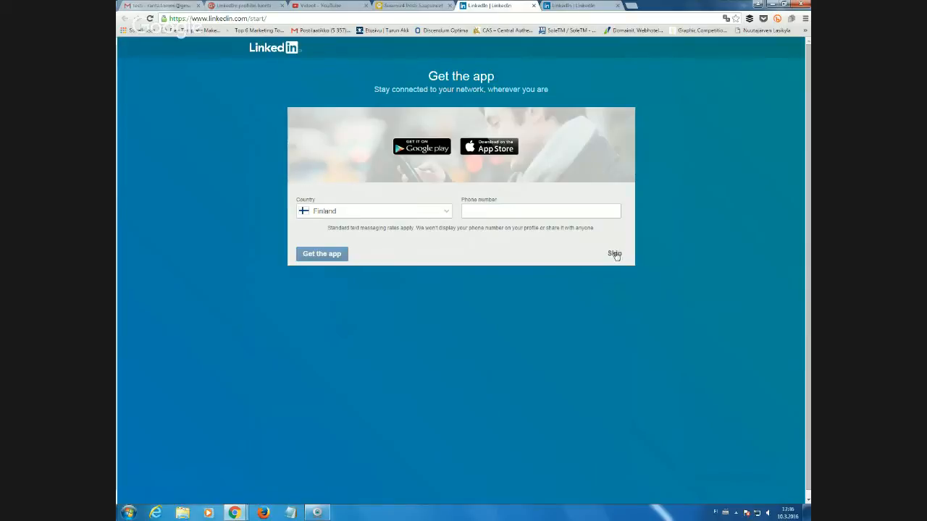
Skip the 'Get the app' offer without entering a phone number.
click(615, 254)
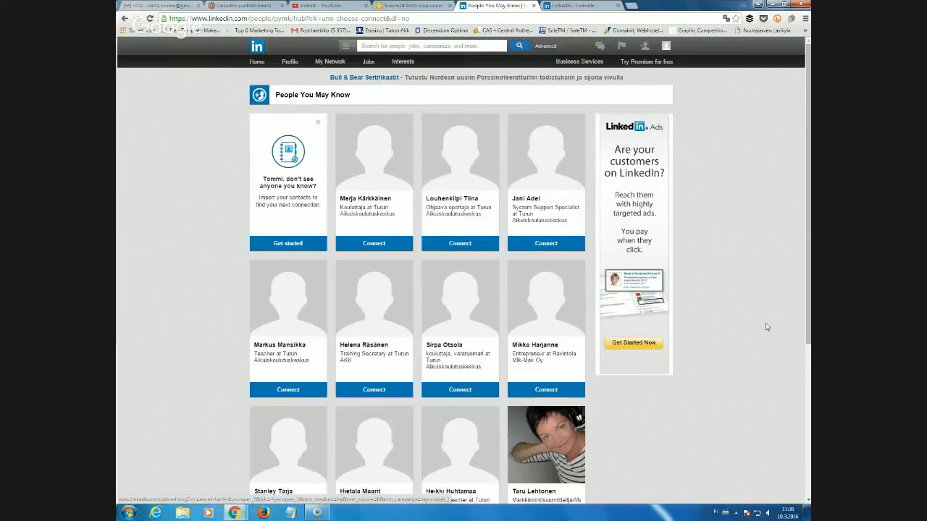
Scroll down the People You May Know suggestions and back to the top.
scroll(480, 196, down, 3)
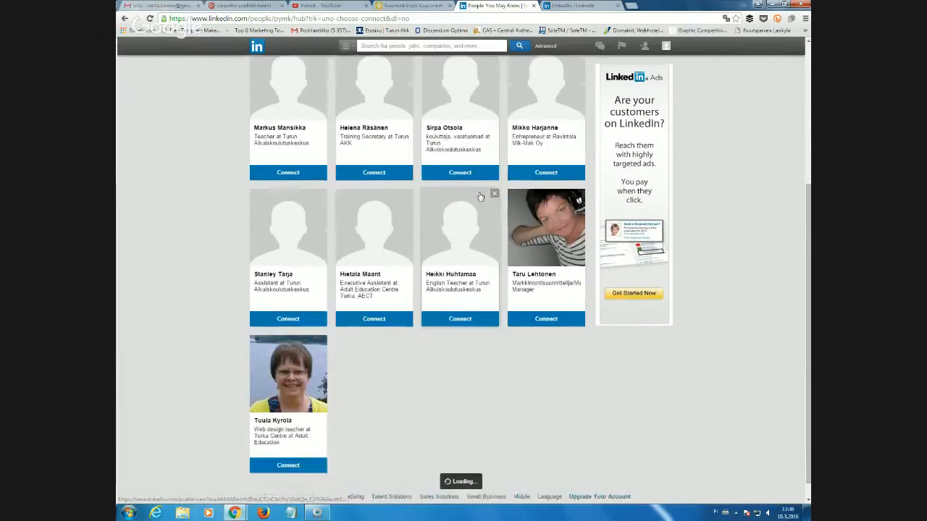
scroll(480, 196, up, 3)
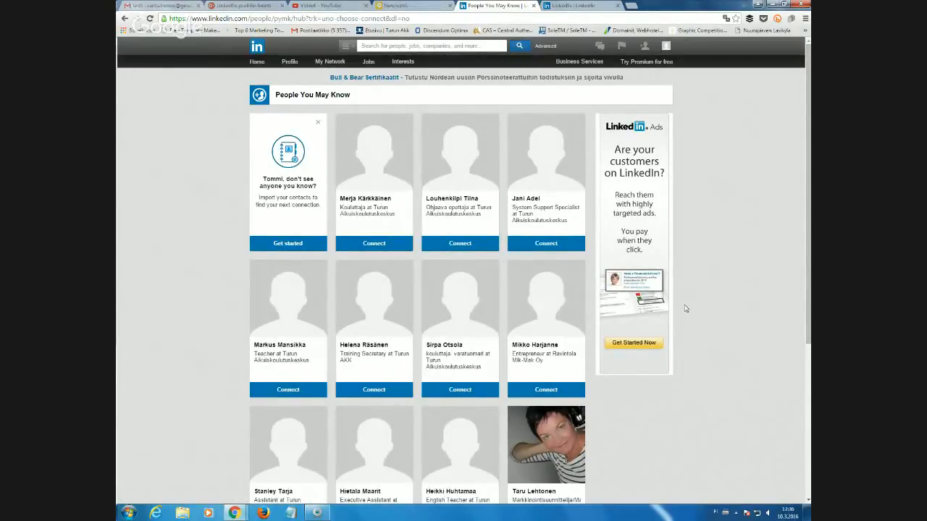
scroll(684, 307, down, 1)
scroll(681, 302, up, 1)
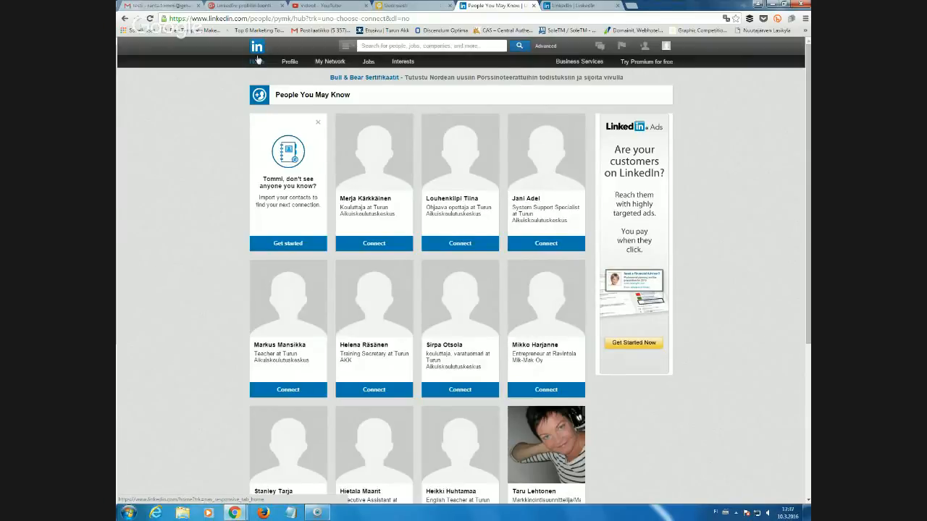
Show the search scope list: All, People, Jobs, Companies, Groups, Universities, Posts, Inbox.
mouse_move(284, 65)
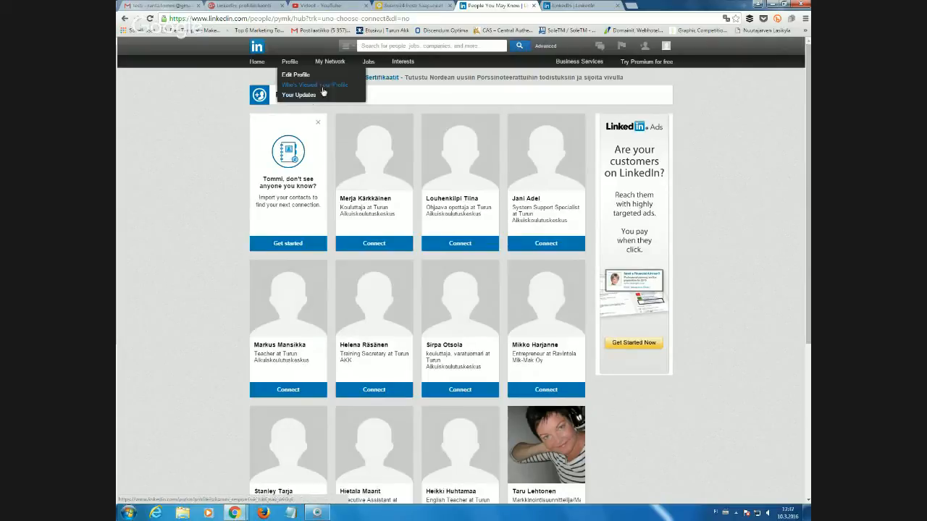
mouse_move(328, 63)
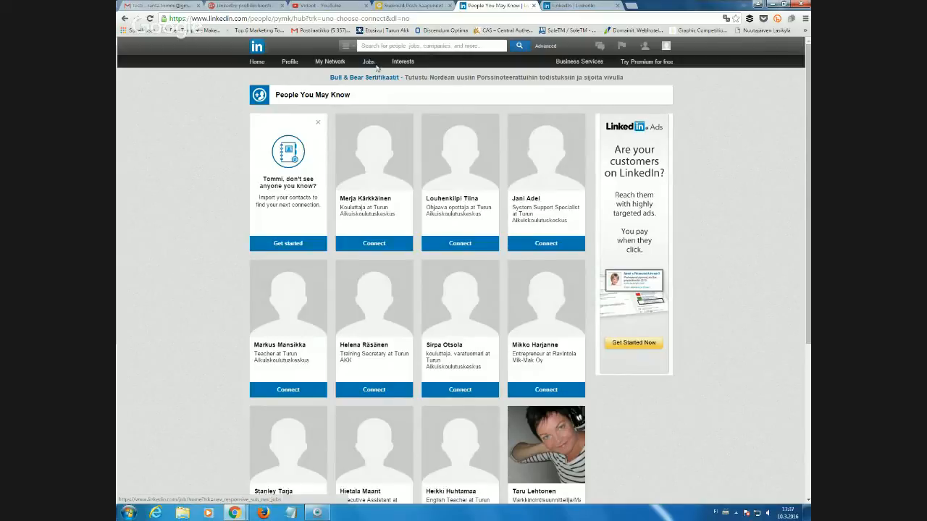
mouse_move(406, 65)
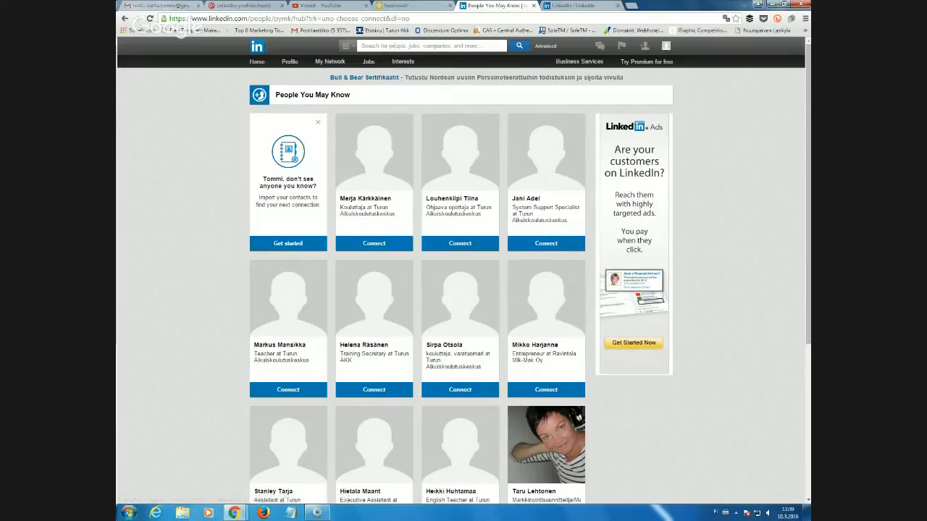
click(372, 45)
click(350, 46)
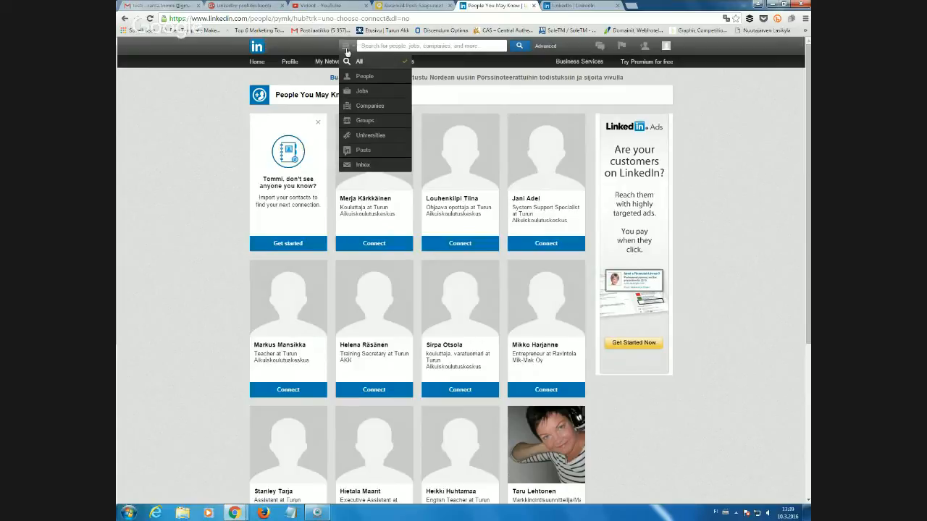
Dismiss the category list and open the Advanced People Search panel.
click(346, 50)
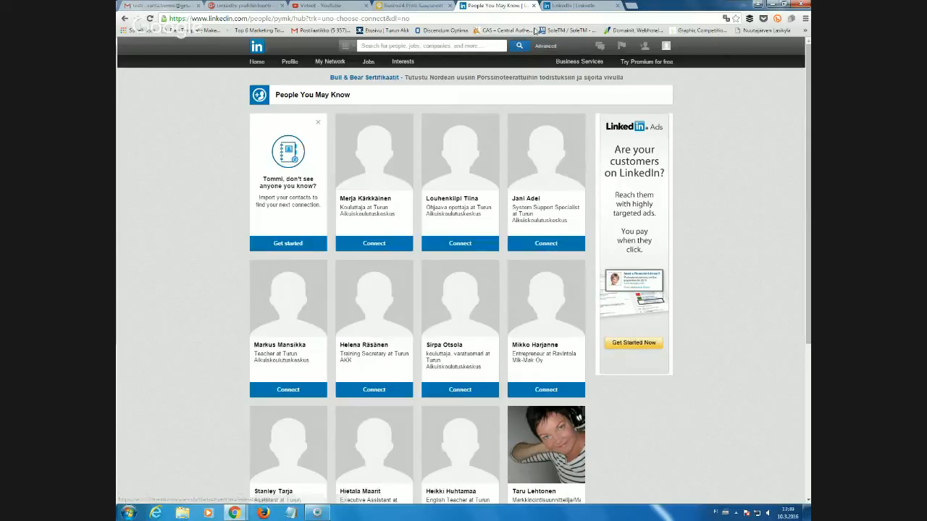
click(541, 47)
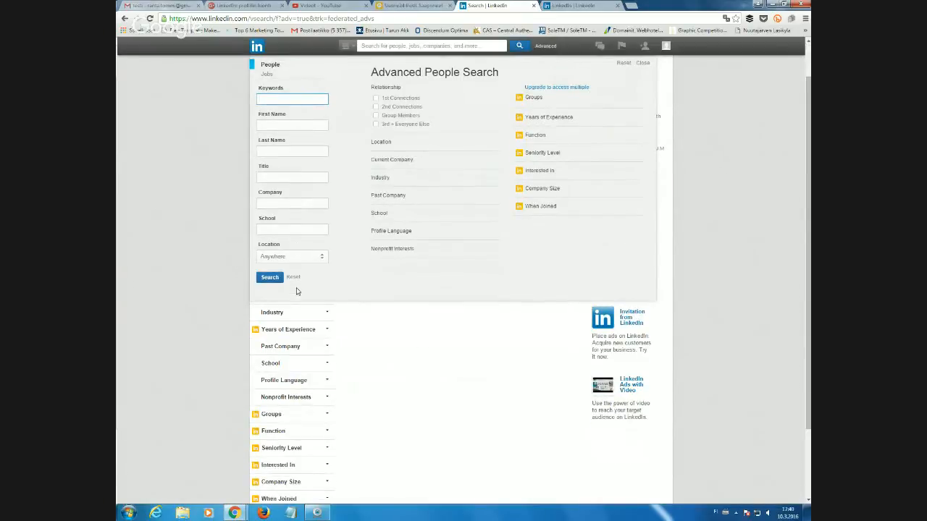
Close the Advanced People Search overlay to reveal the Relationship, Location and Current Company filters.
scroll(284, 334, down, 3)
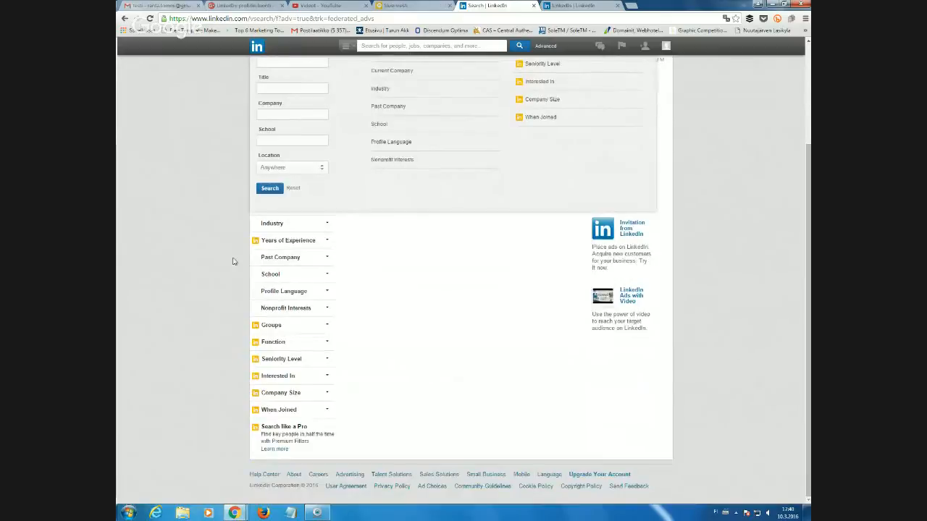
click(328, 227)
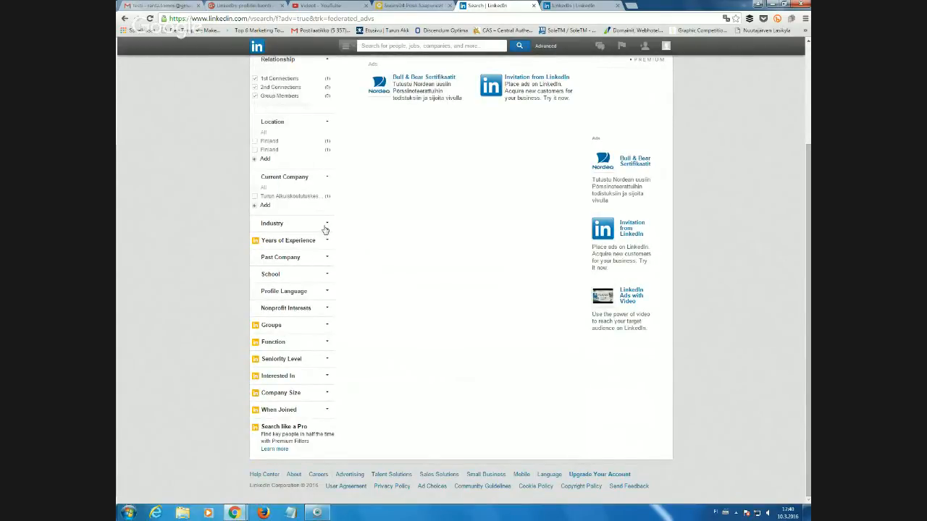
Expand the Industry filter in the results sidebar, collapsing and re-expanding it once.
click(326, 228)
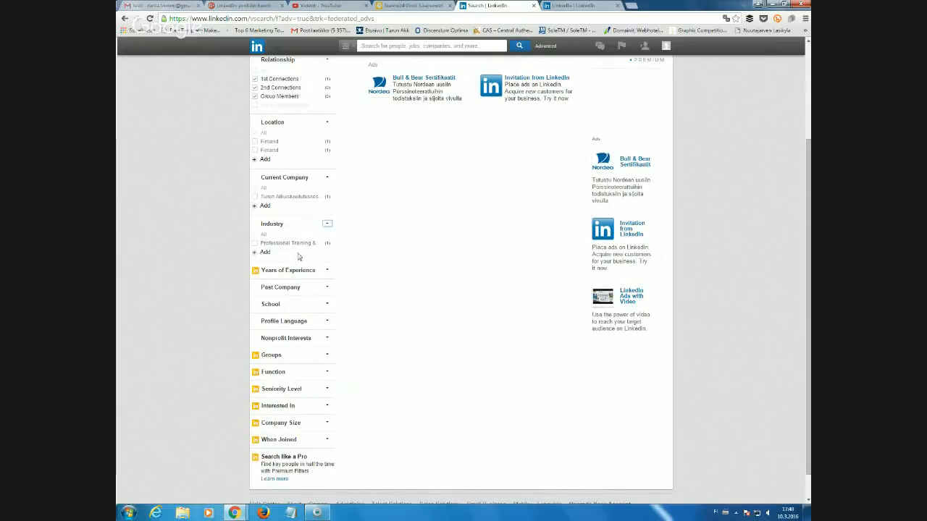
click(327, 226)
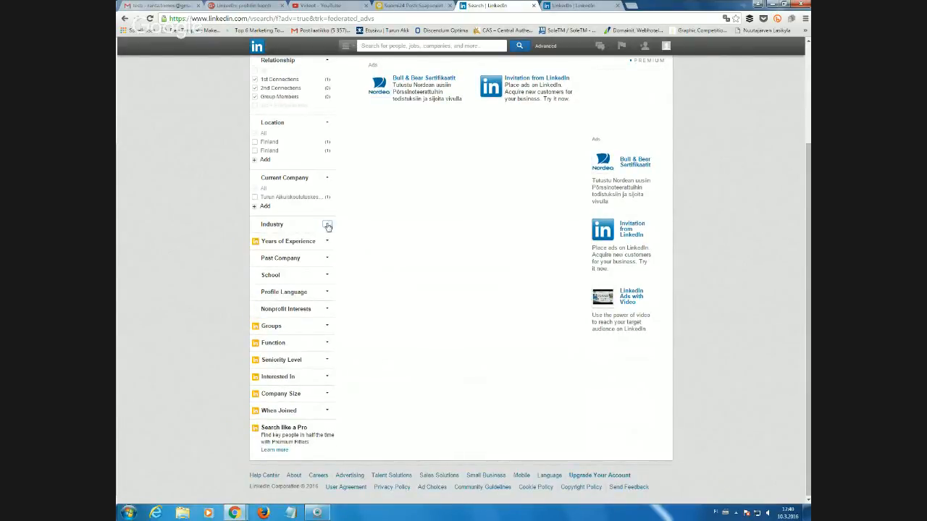
click(327, 224)
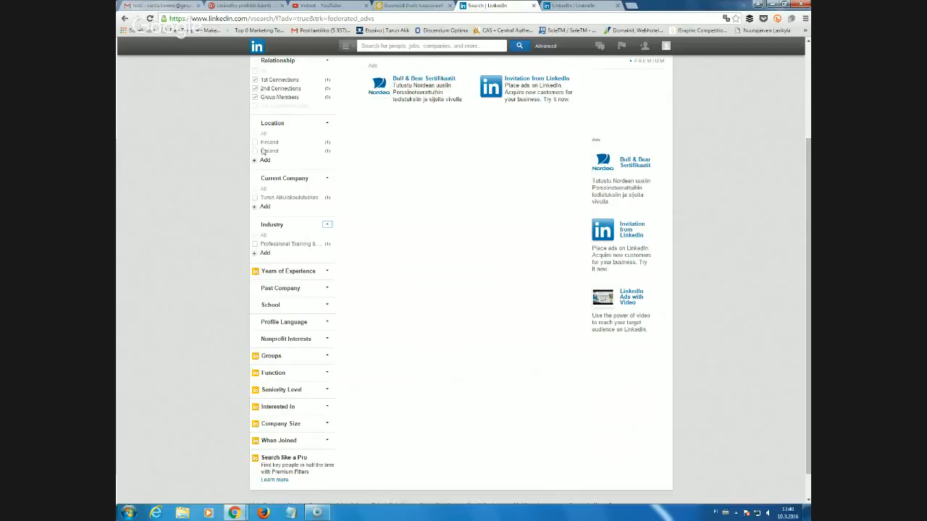
scroll(282, 194, up, 3)
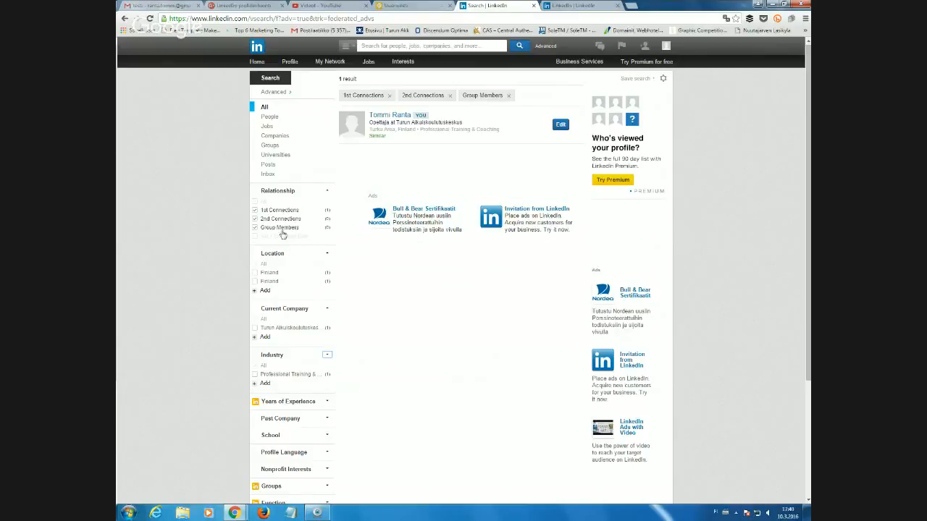
scroll(282, 255, down, 1)
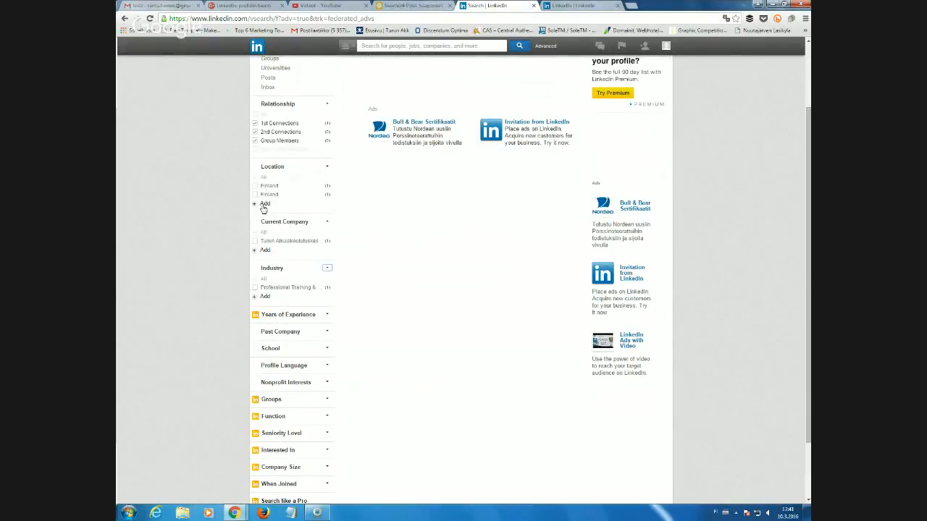
Add a Stockholm, Sweden location filter by searching 'sweden', then remove it again.
click(264, 205)
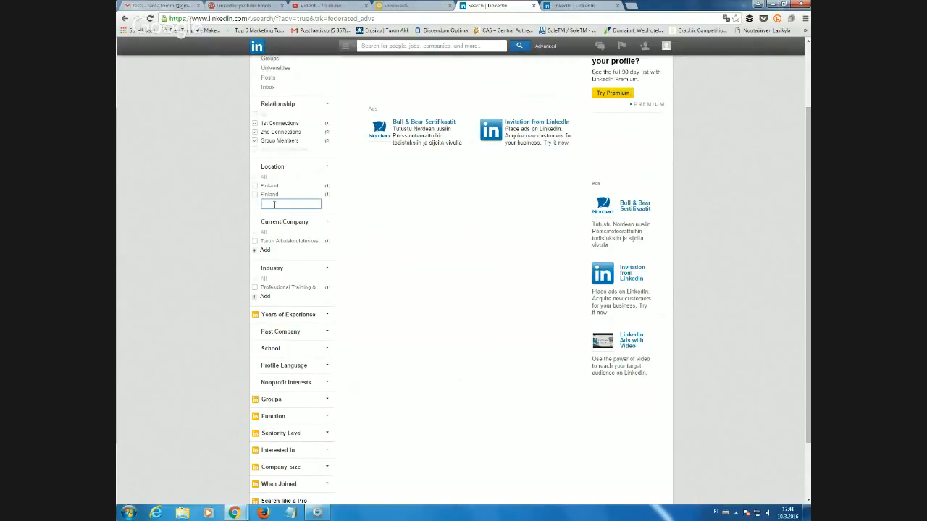
text(sweden)
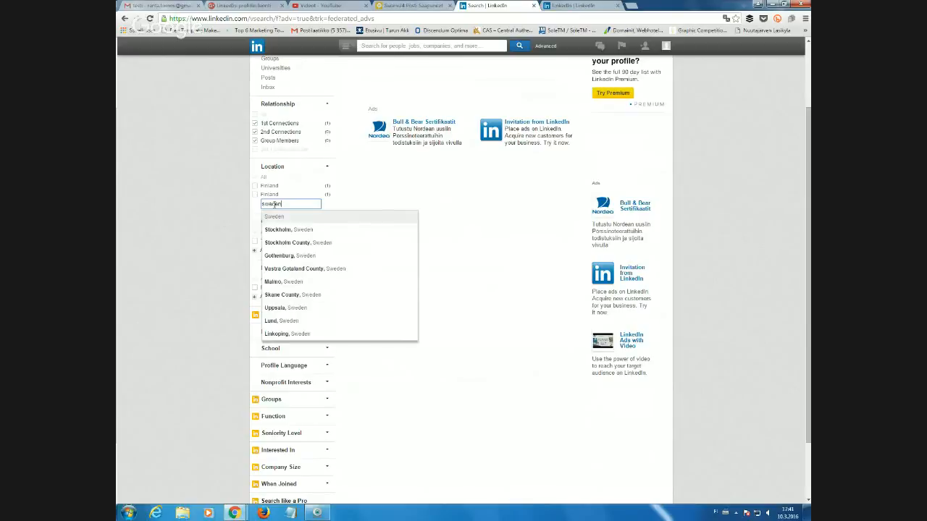
click(288, 230)
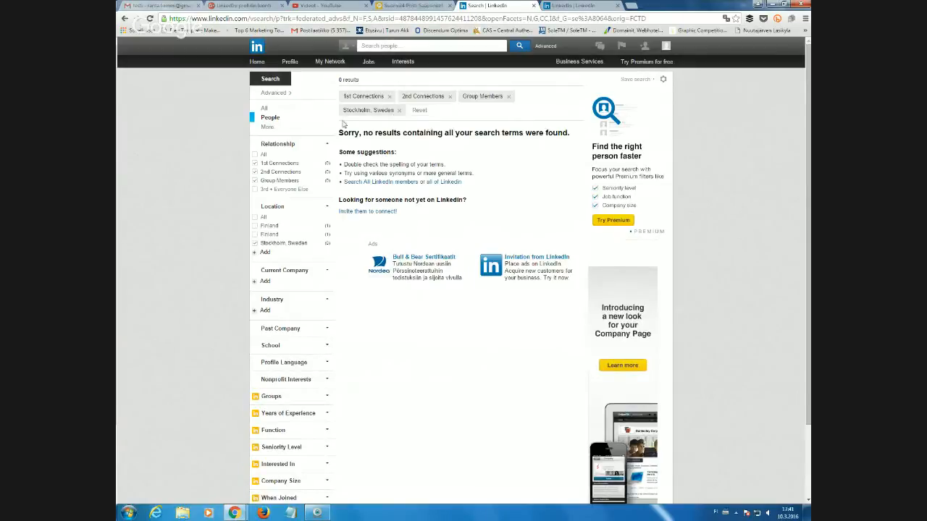
click(255, 246)
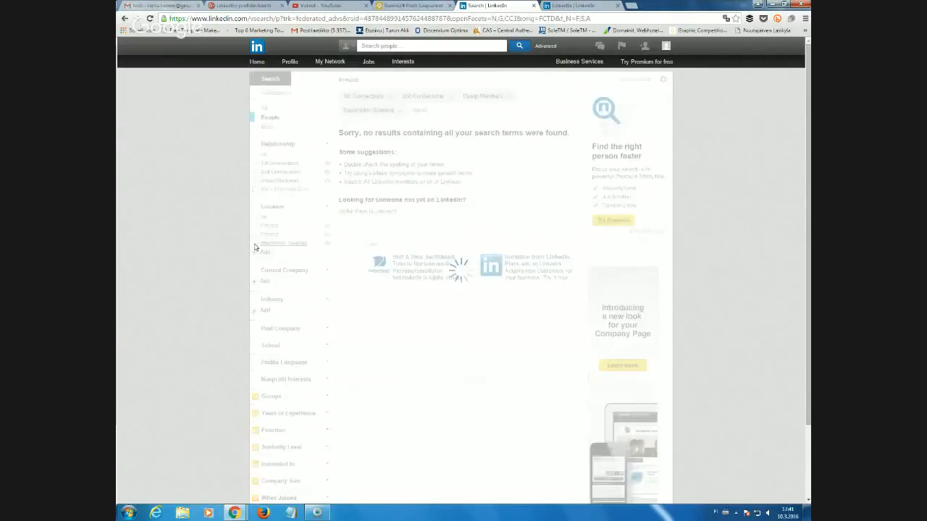
Expand the Groups, Years of Experience, Function and Seniority Level filters.
scroll(291, 324, down, 2)
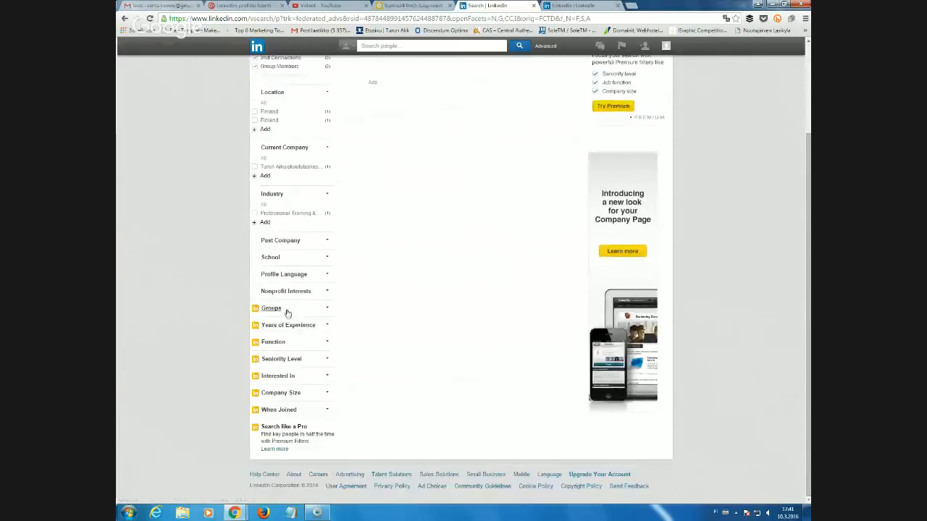
click(324, 310)
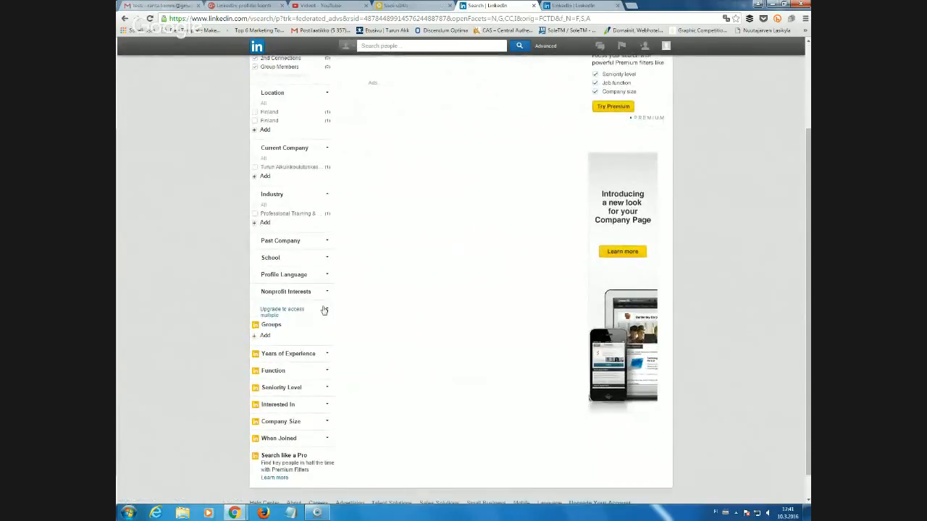
click(310, 354)
scroll(309, 356, down, 2)
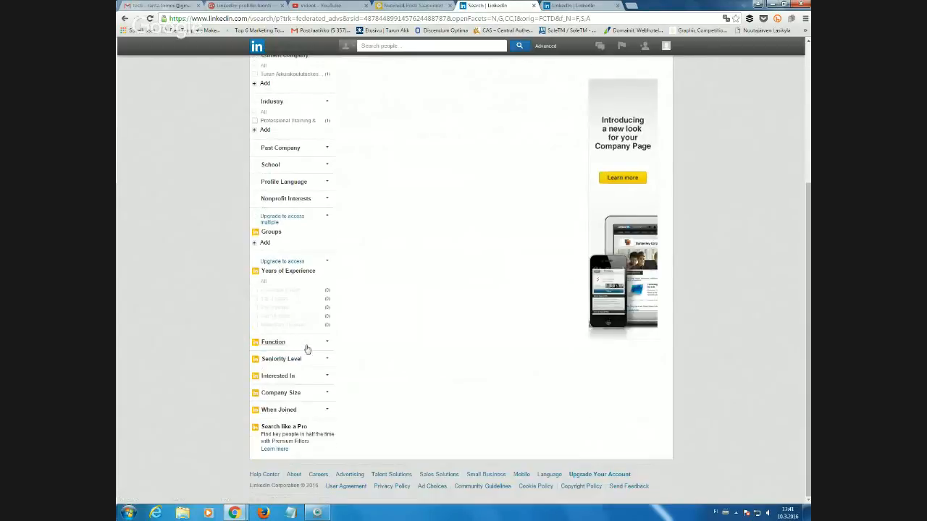
click(305, 345)
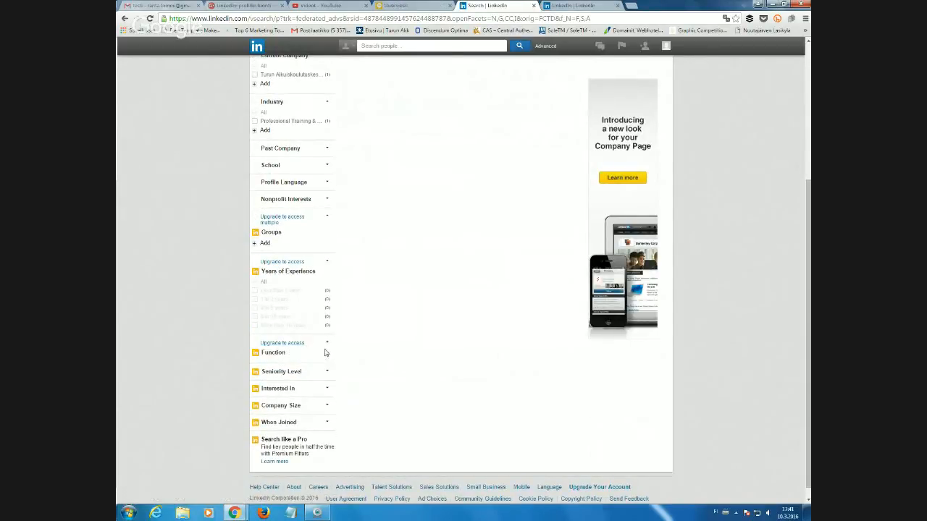
click(321, 372)
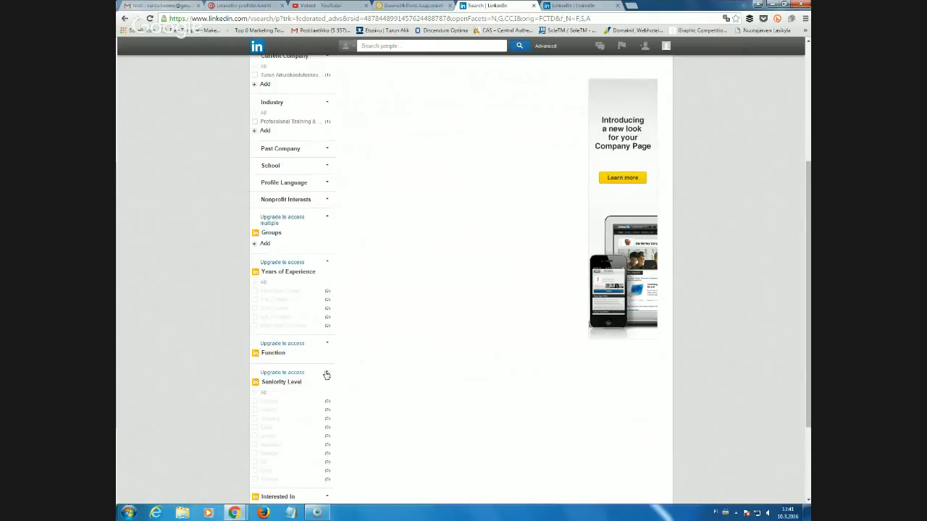
Expand the Interested In filter and review the upgrade-only filter options.
scroll(326, 374, down, 3)
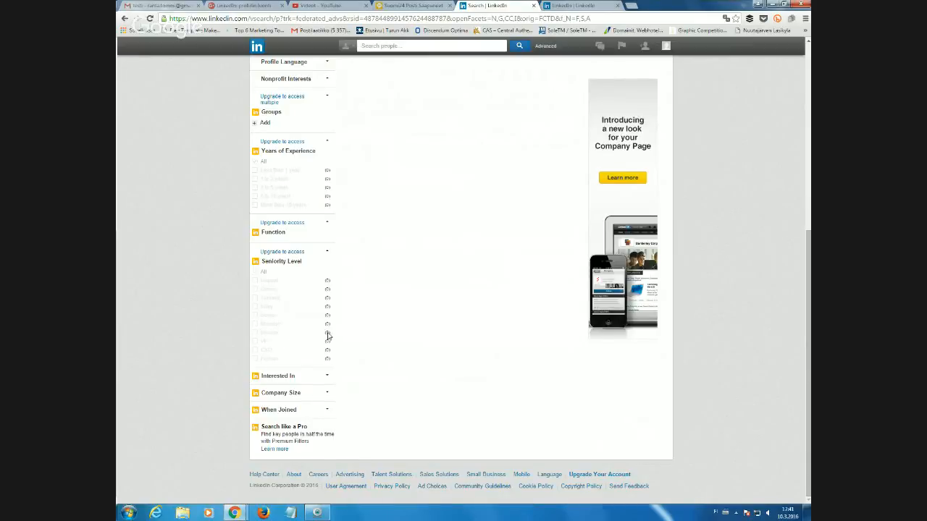
click(327, 375)
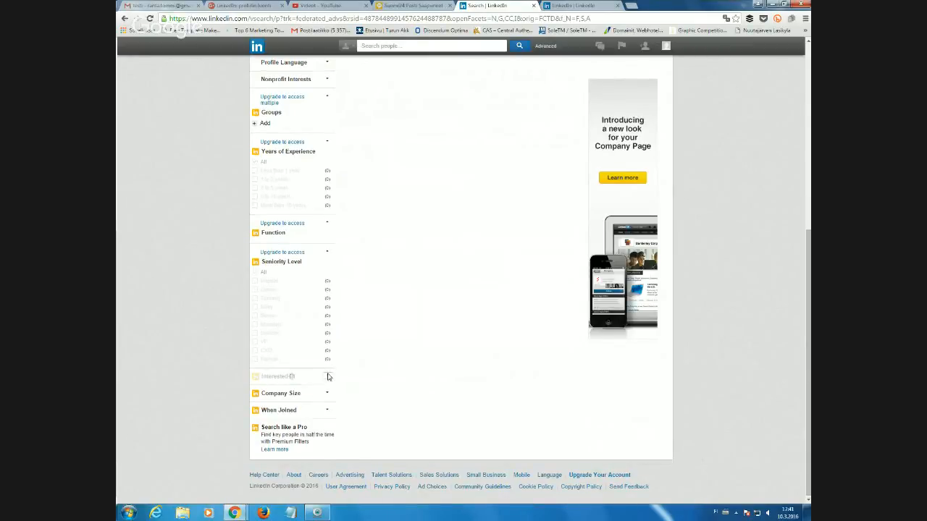
scroll(336, 437, down, 2)
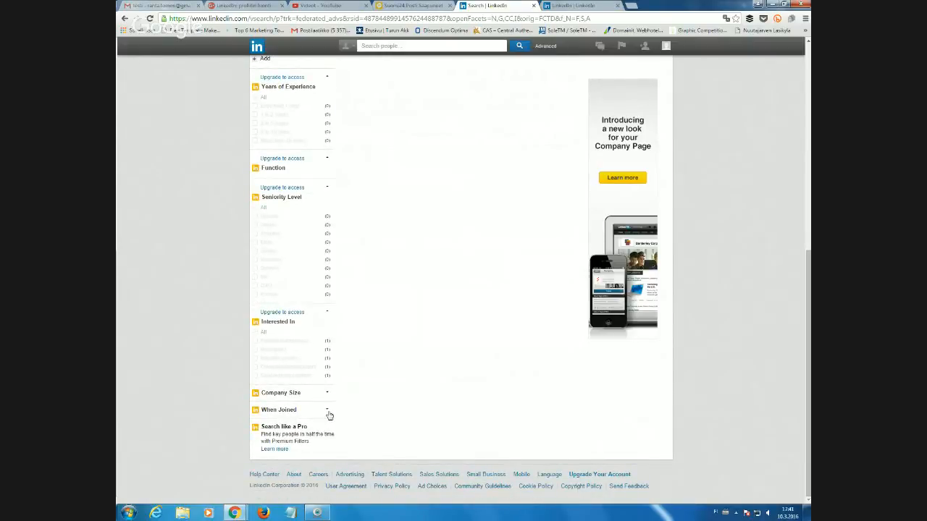
scroll(326, 413, up, 6)
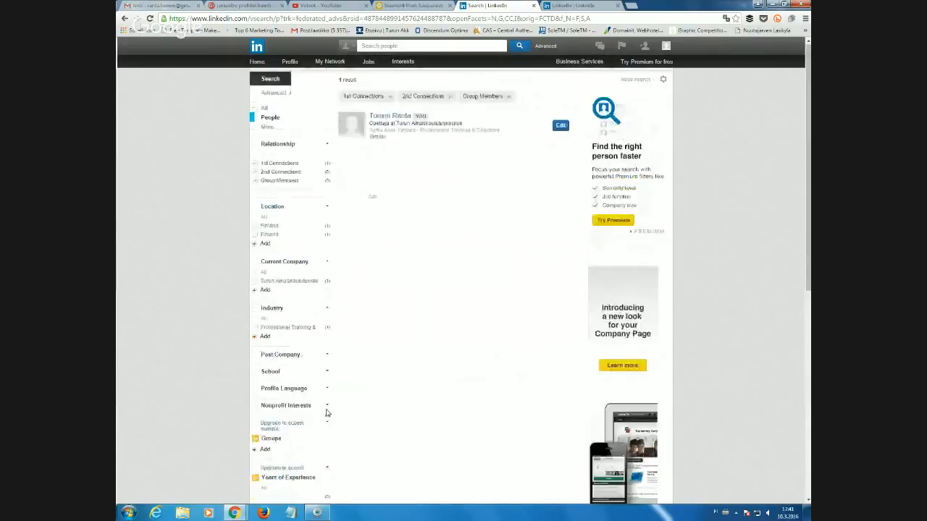
scroll(327, 413, down, 2)
scroll(327, 413, down, 1)
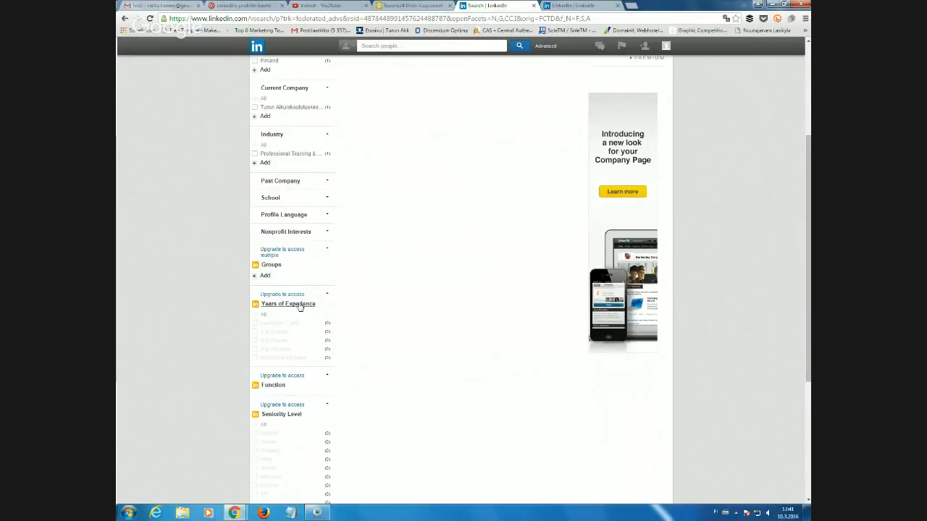
scroll(376, 326, up, 3)
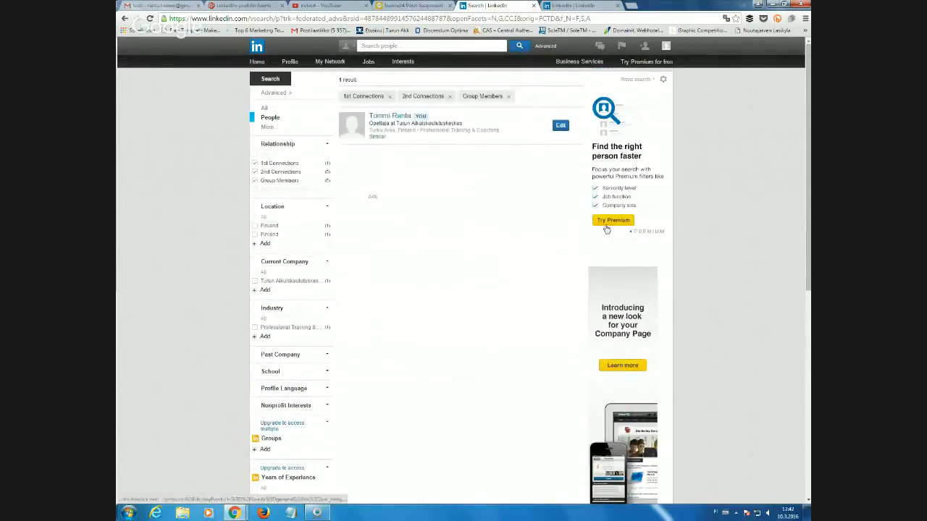
scroll(435, 289, down, 3)
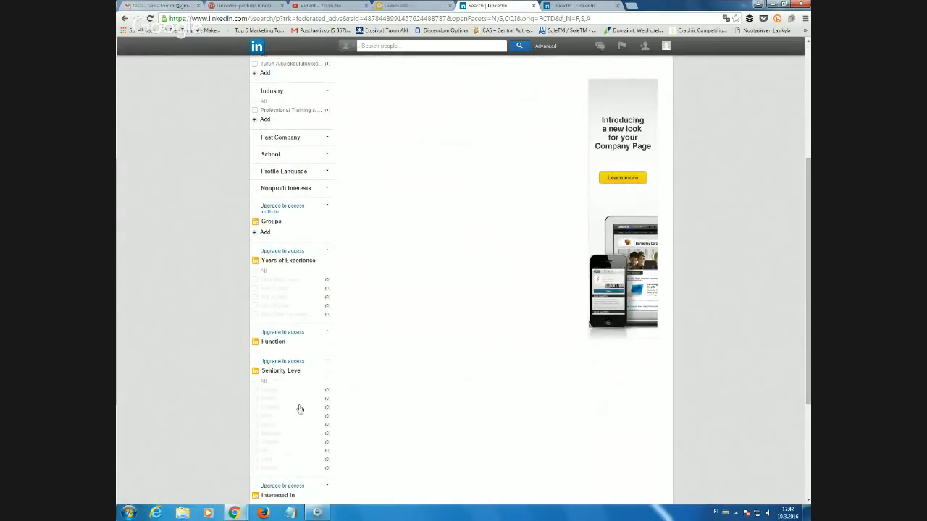
scroll(296, 405, up, 3)
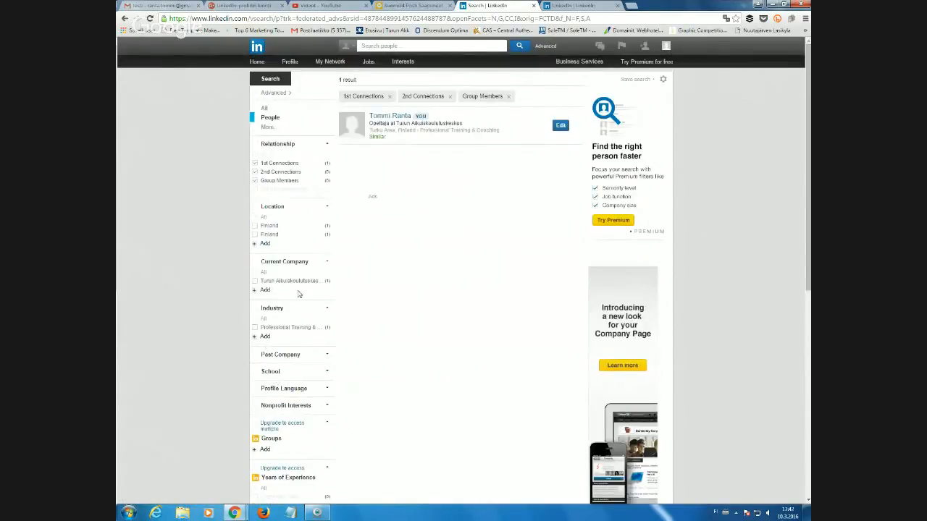
mouse_move(613, 41)
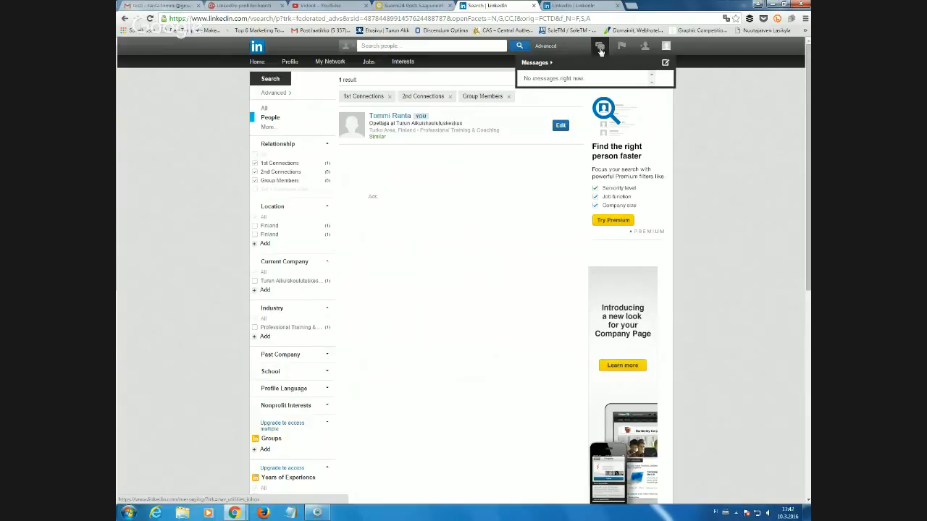
Open the empty Messages inbox and advance through each of its tour tips.
click(600, 51)
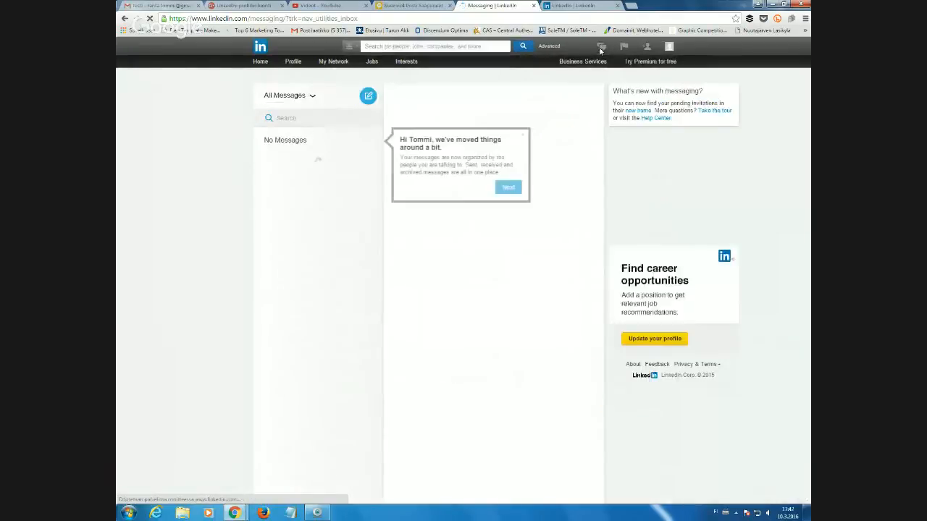
click(506, 187)
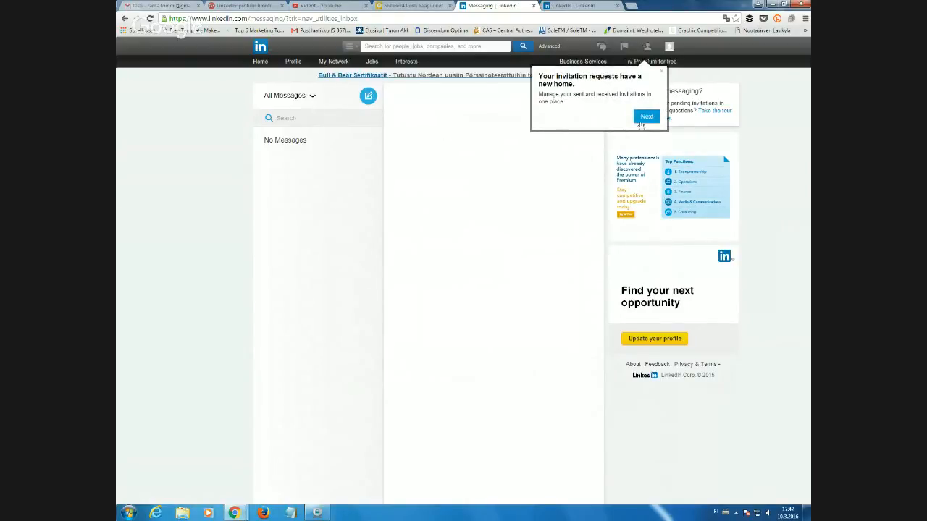
click(645, 117)
click(621, 46)
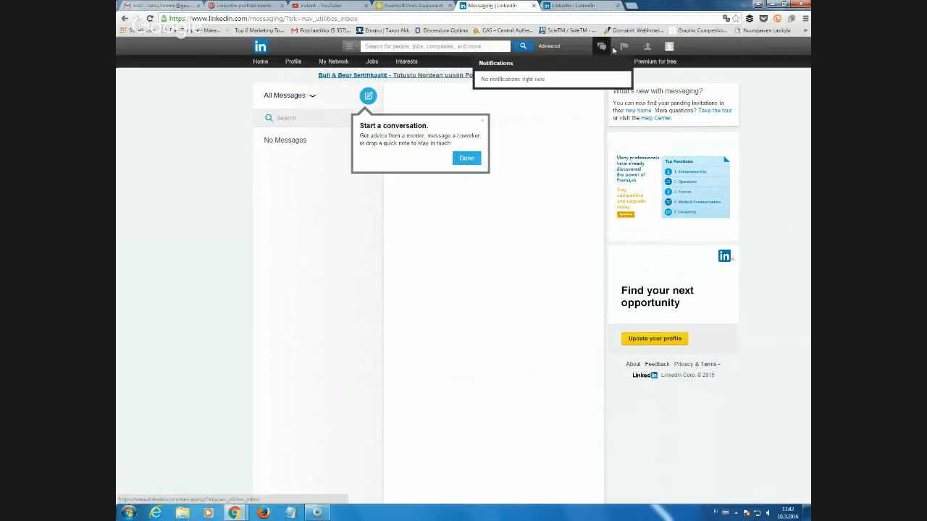
mouse_move(644, 49)
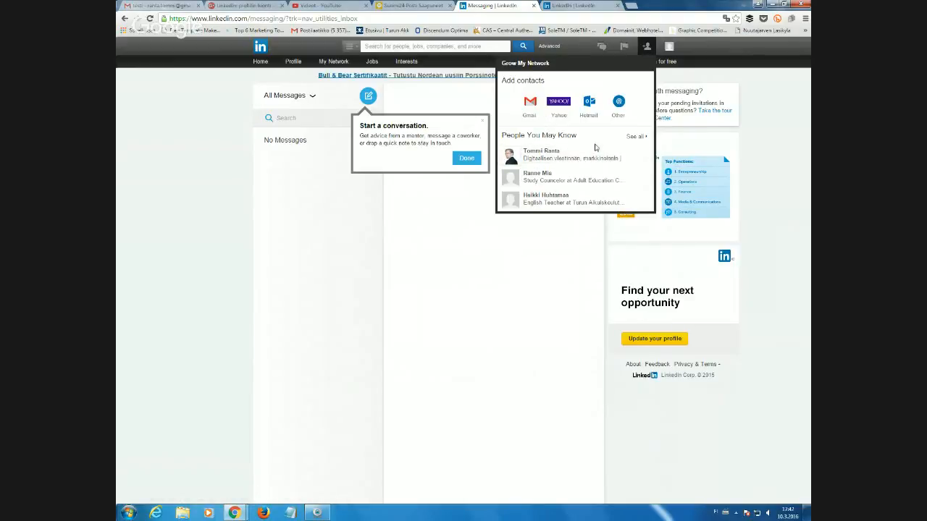
See all People You May Know suggestions and open the Pending invitations page.
click(636, 137)
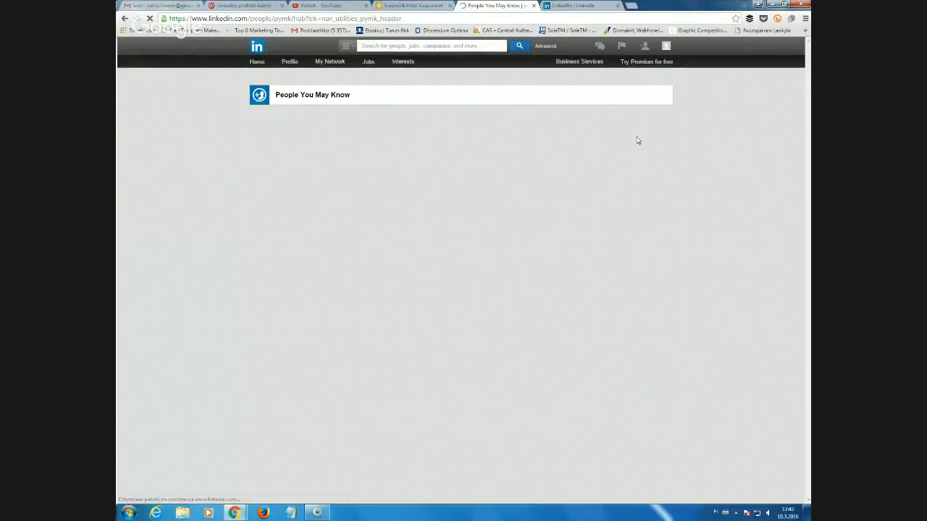
scroll(571, 345, down, 5)
scroll(573, 346, up, 5)
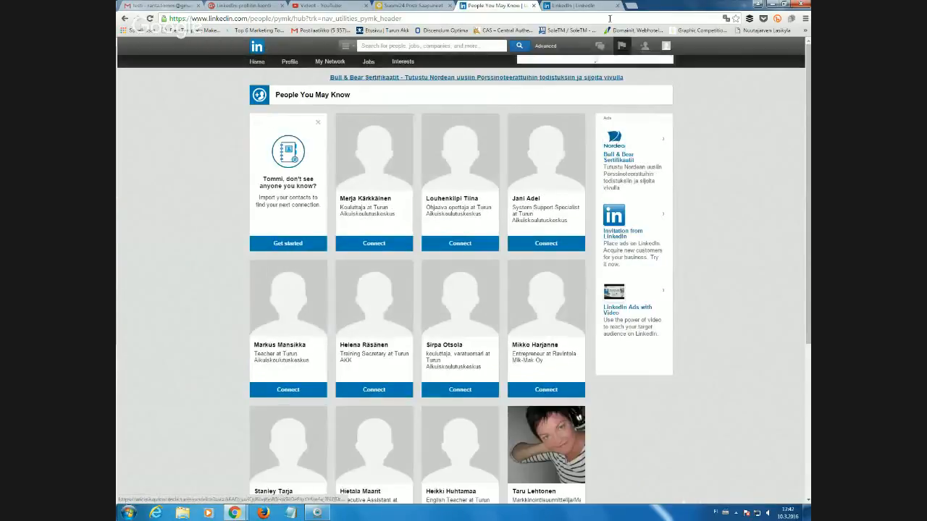
click(644, 48)
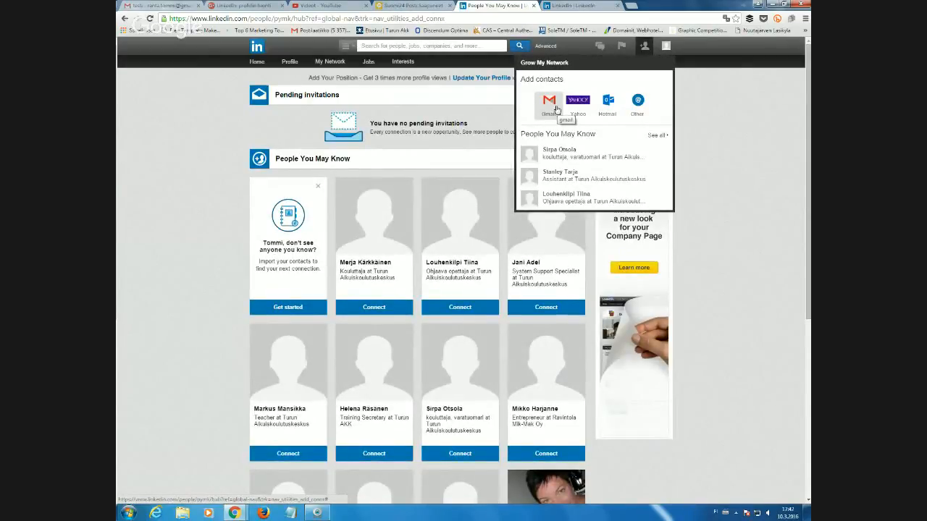
click(644, 46)
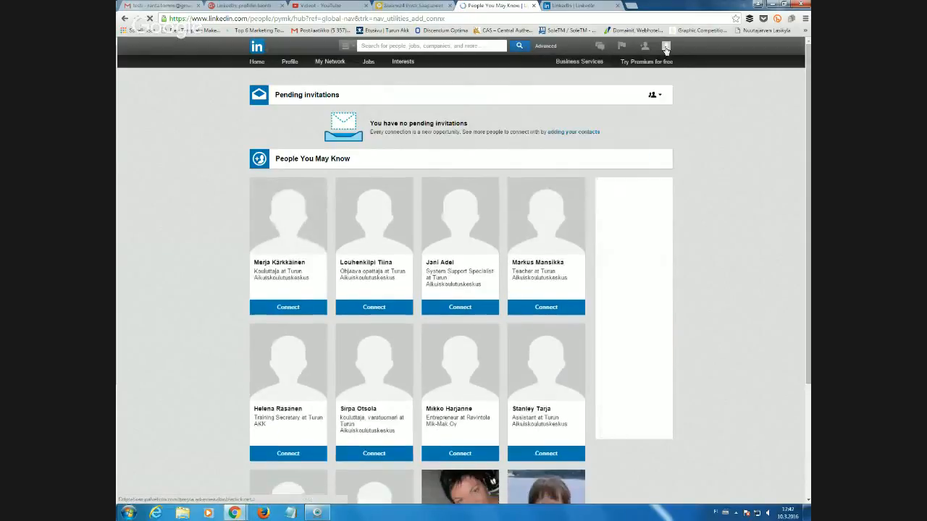
mouse_move(666, 49)
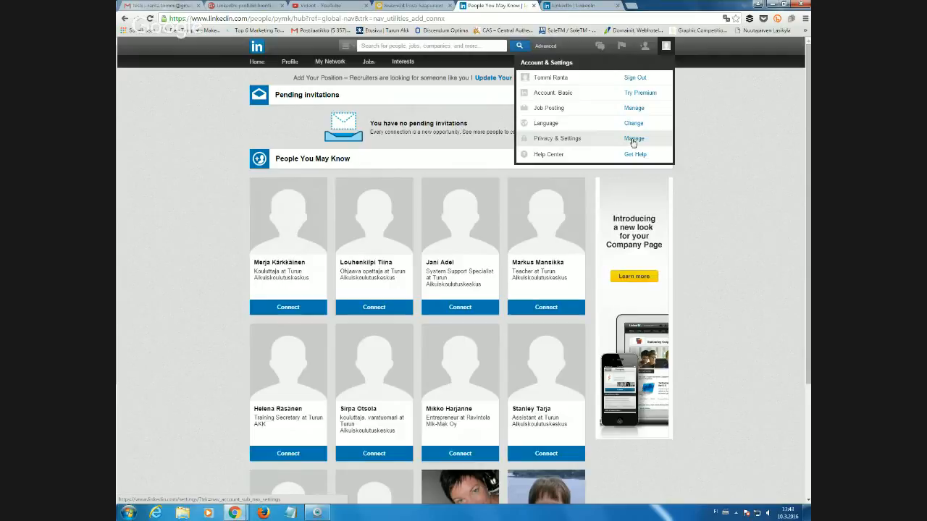
Sign out of LinkedIn, then switch to the Google Hangouts window.
click(635, 78)
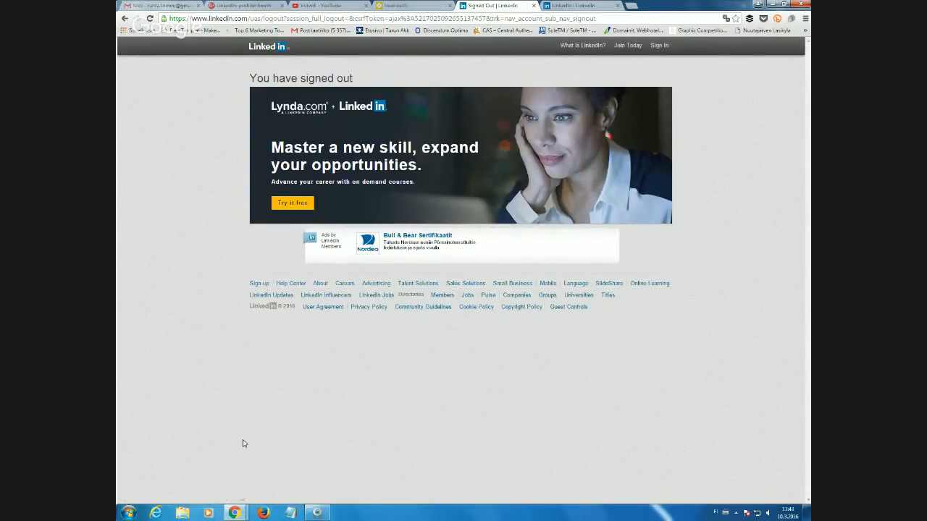
mouse_move(236, 512)
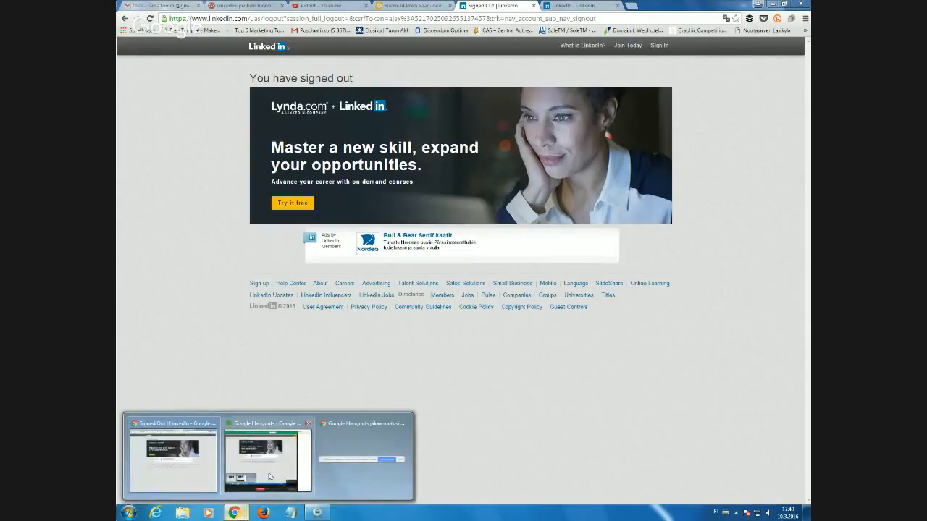
click(264, 482)
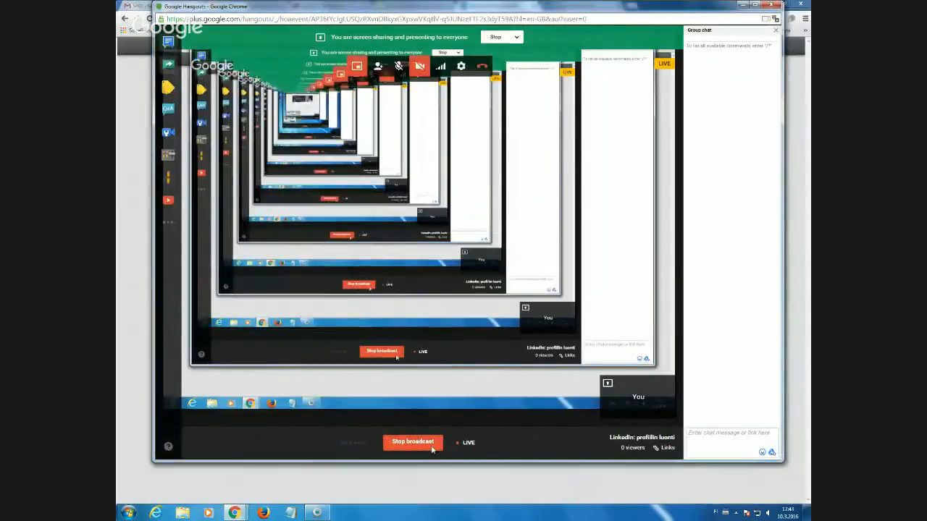